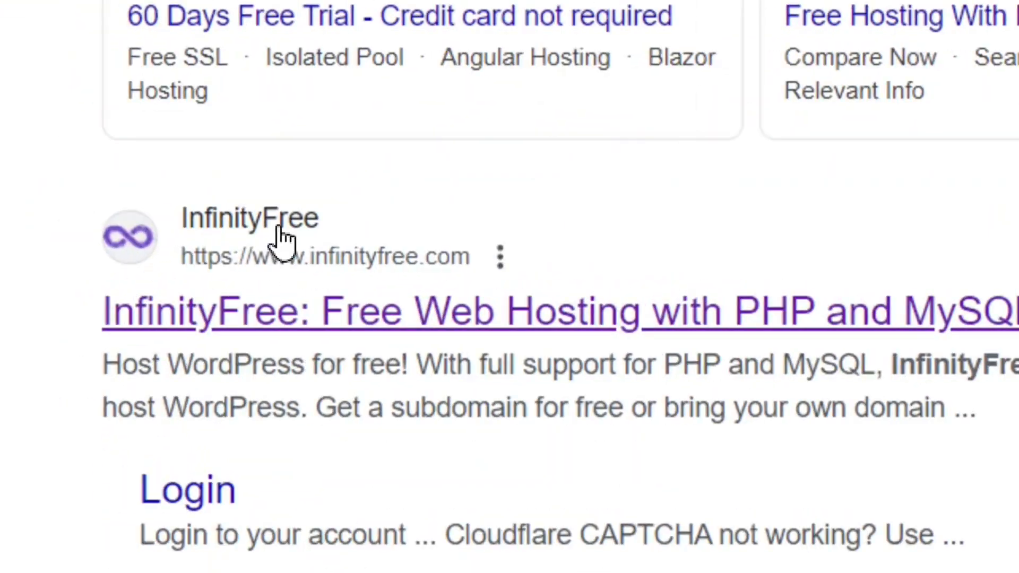
Open the InfinityFree website from the search results and start registering a new user account.
{"action": "left_click", "coordinate": [266, 225]}
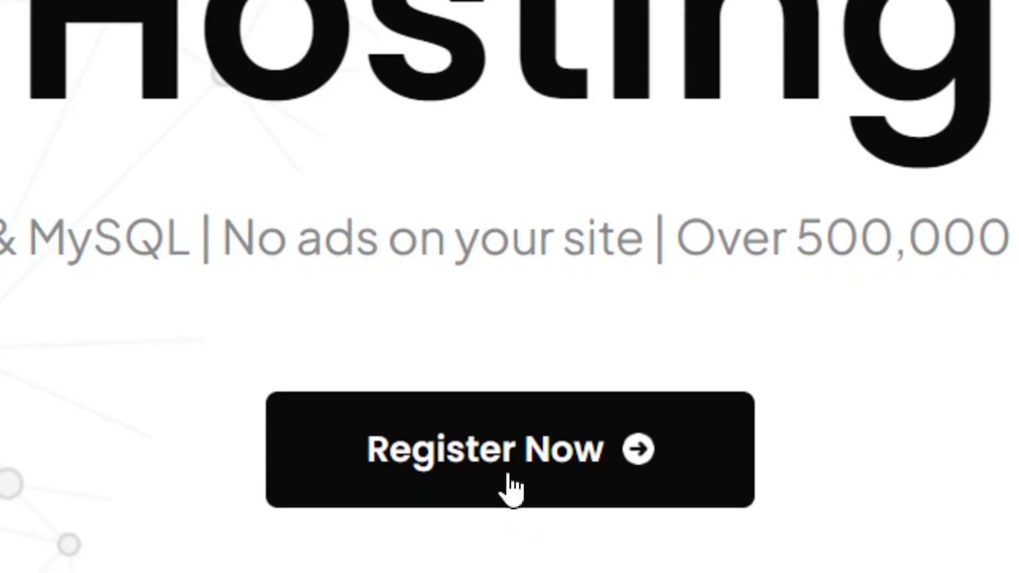
{"action": "left_click", "coordinate": [510, 478]}
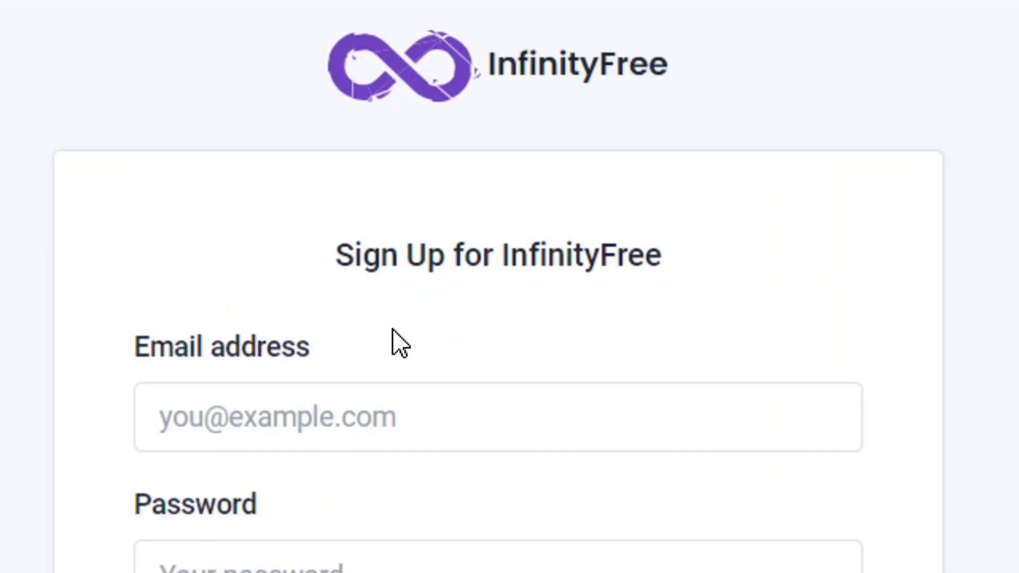
Agree to the terms of service, then pass the ReCAPTCHA check in place of Cloudflare's and submit the sign-up form.
{"action": "scroll", "coordinate": [367, 493], "scroll_direction": "down", "scroll_amount": 1}
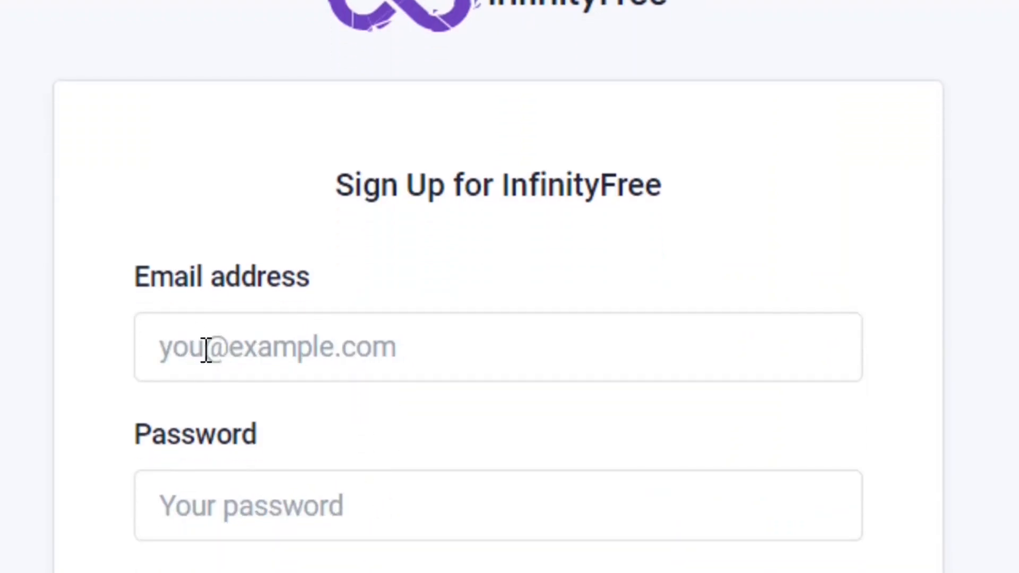
{"action": "scroll", "coordinate": [400, 504], "scroll_direction": "down", "scroll_amount": 3}
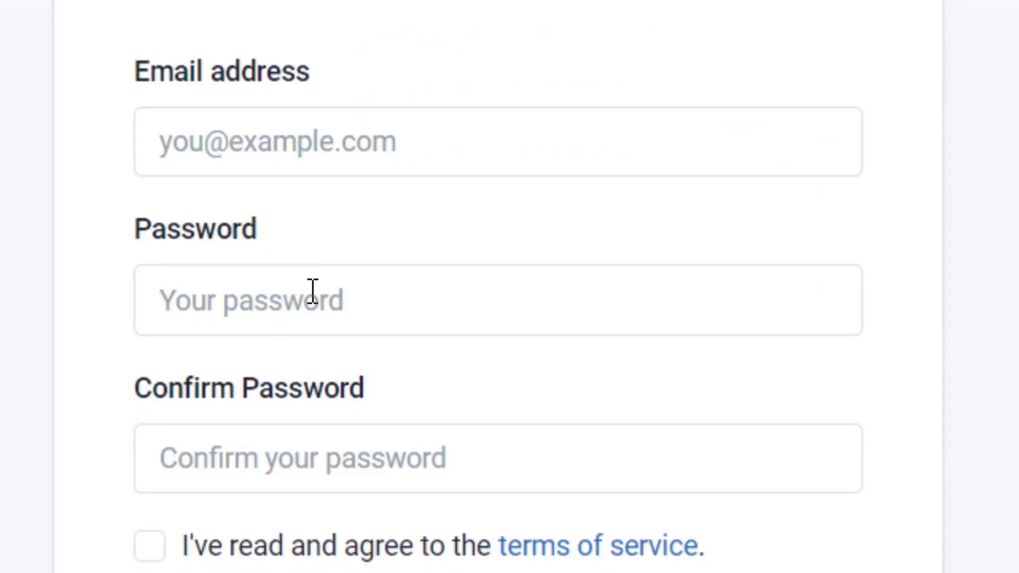
{"action": "scroll", "coordinate": [448, 541], "scroll_direction": "down", "scroll_amount": 3}
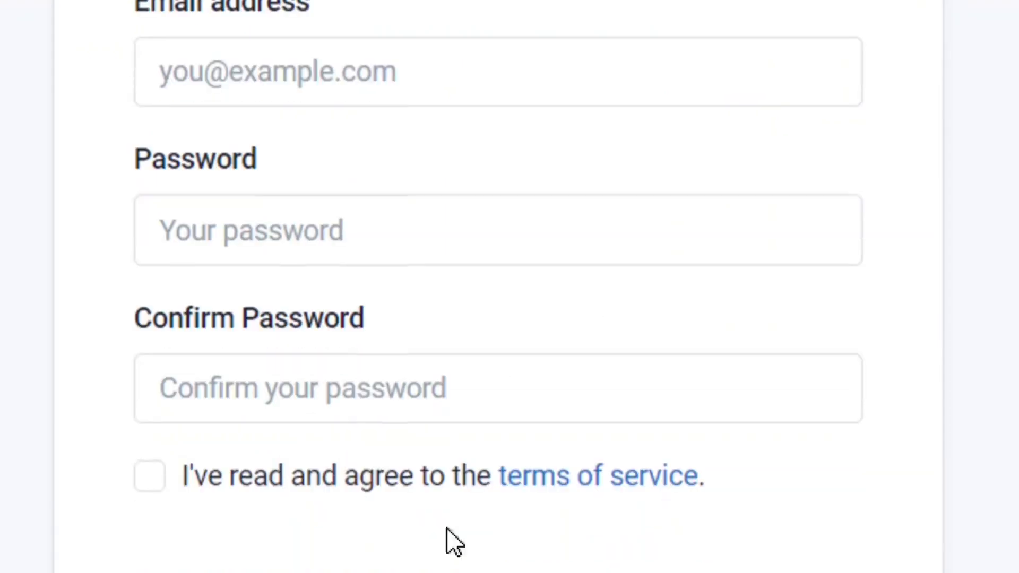
{"action": "left_click", "coordinate": [150, 311]}
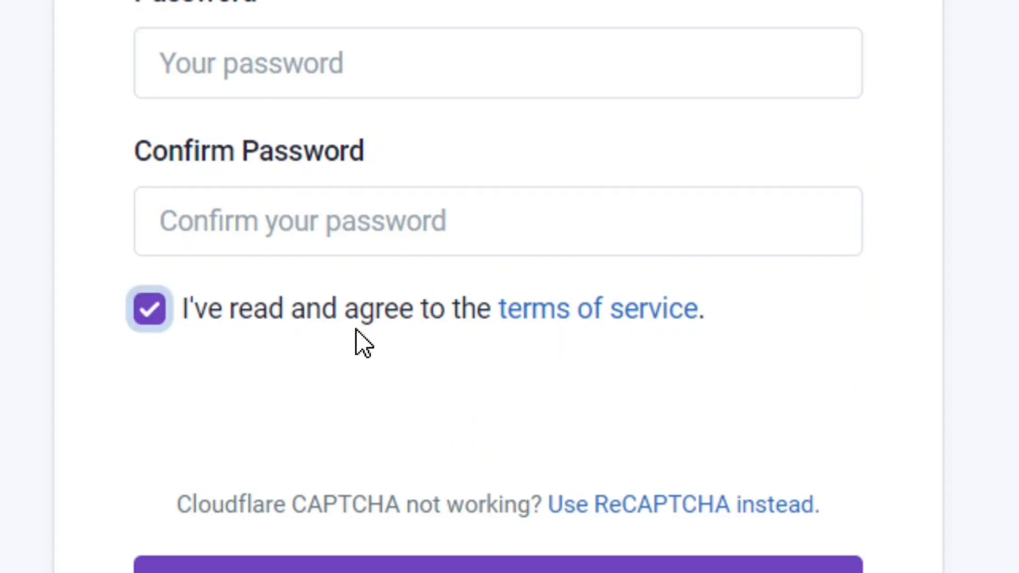
{"action": "scroll", "coordinate": [537, 524], "scroll_direction": "down", "scroll_amount": 3}
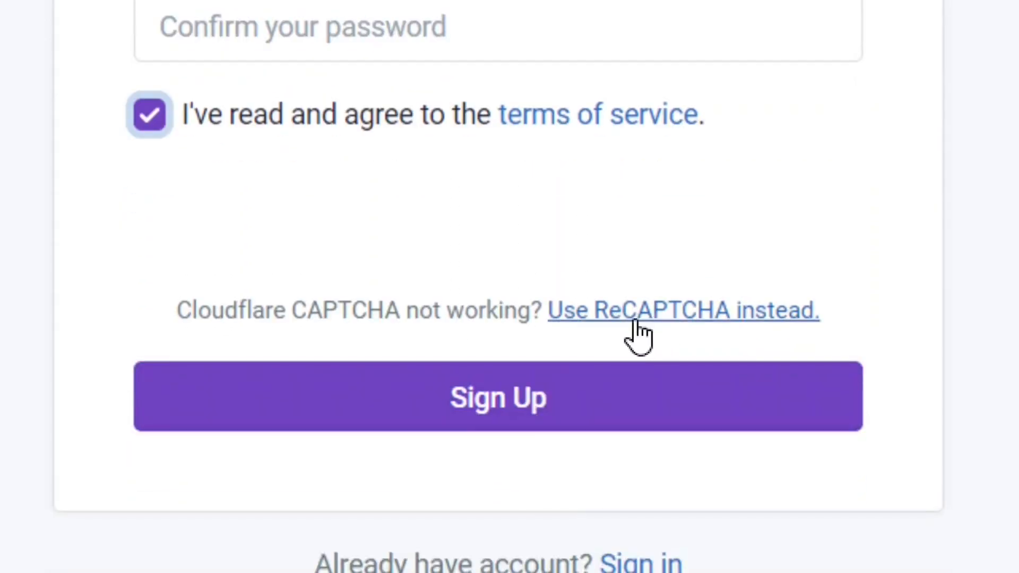
{"action": "left_click", "coordinate": [663, 314]}
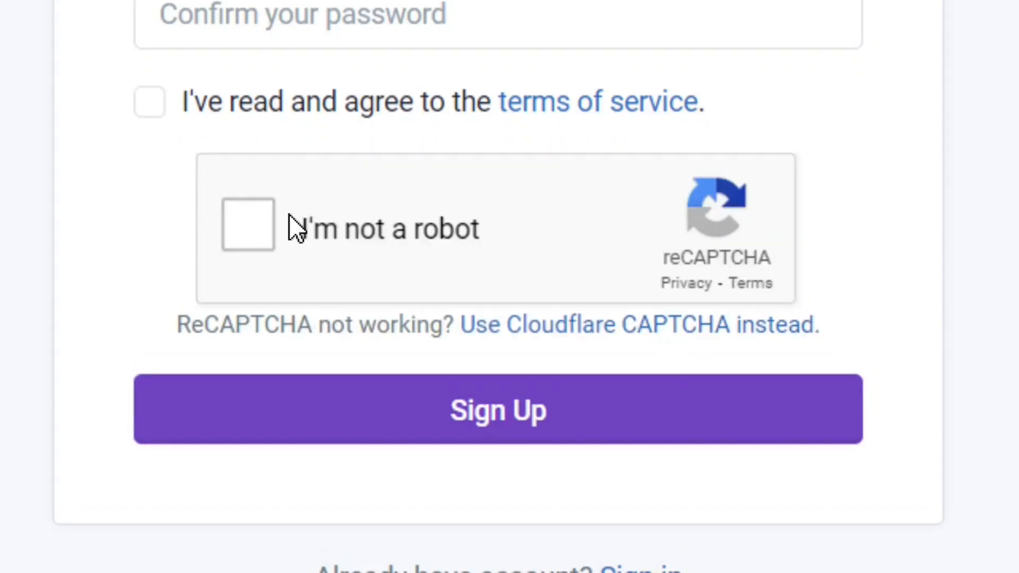
{"action": "left_click", "coordinate": [255, 240]}
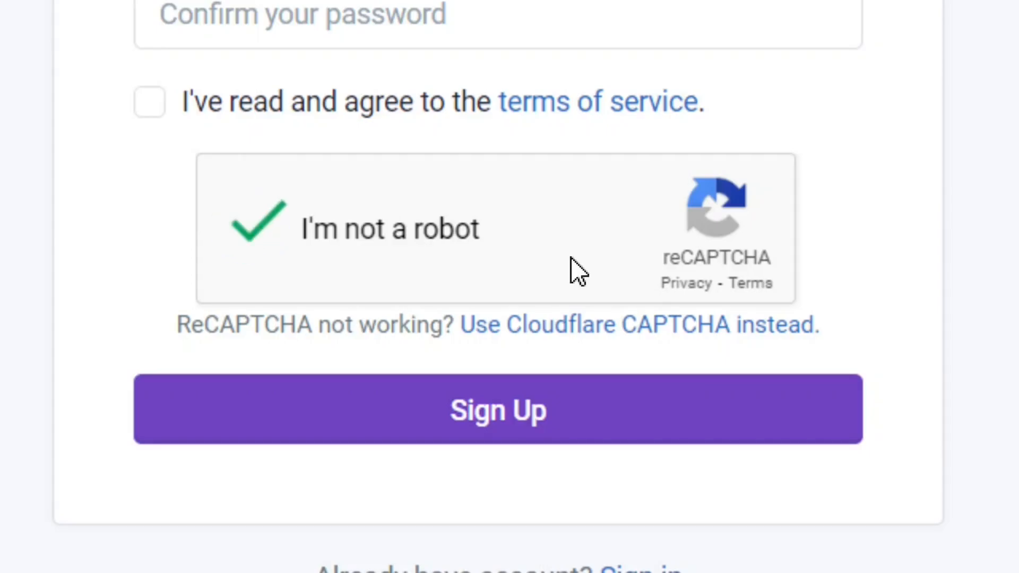
{"action": "left_click", "coordinate": [509, 419]}
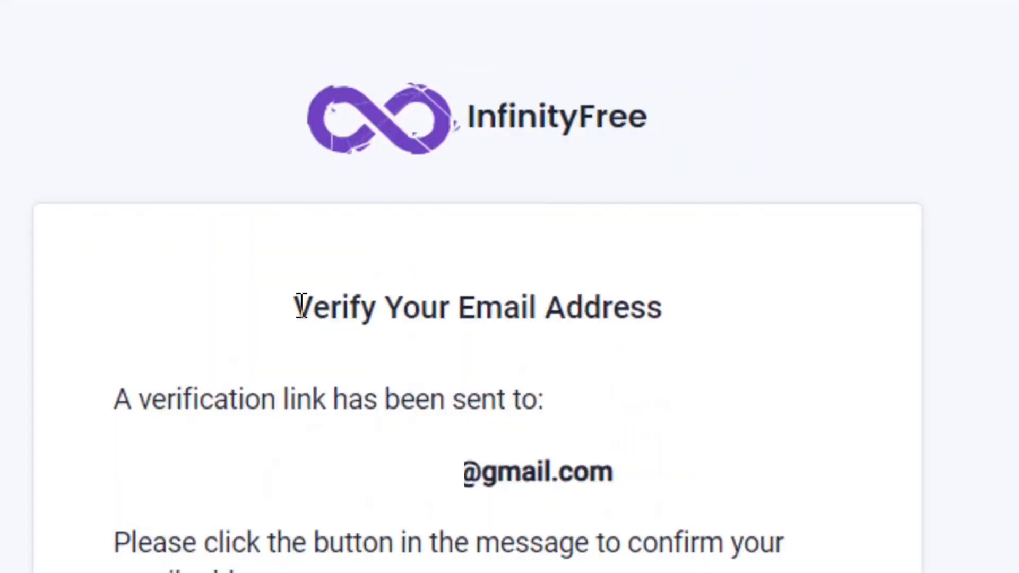
Verify the email address through the InfinityFree sign-up message.
{"action": "left_click_drag", "start_coordinate": [300, 307], "coordinate": [738, 326]}
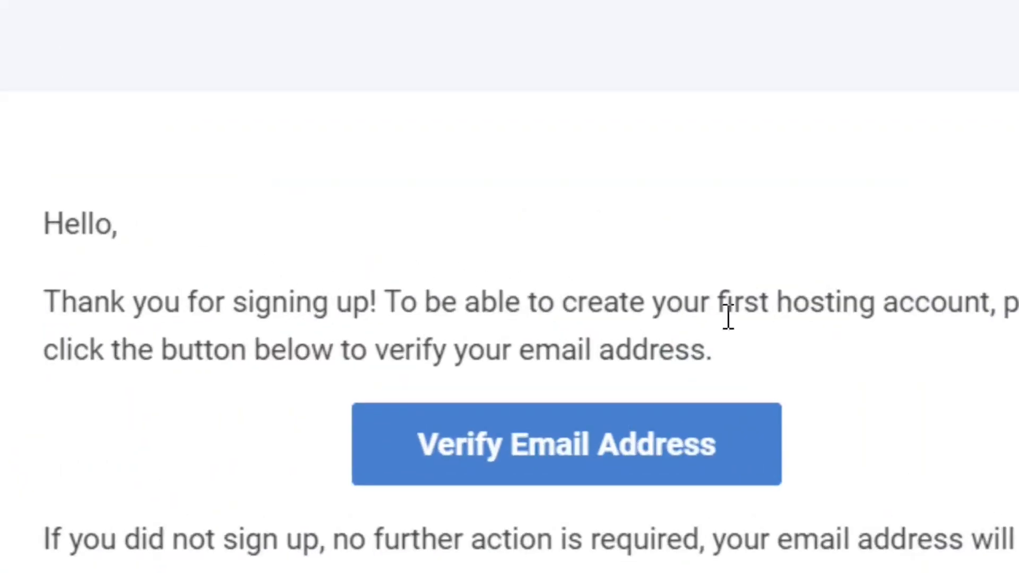
{"action": "scroll", "coordinate": [770, 519], "scroll_direction": "down", "scroll_amount": 3}
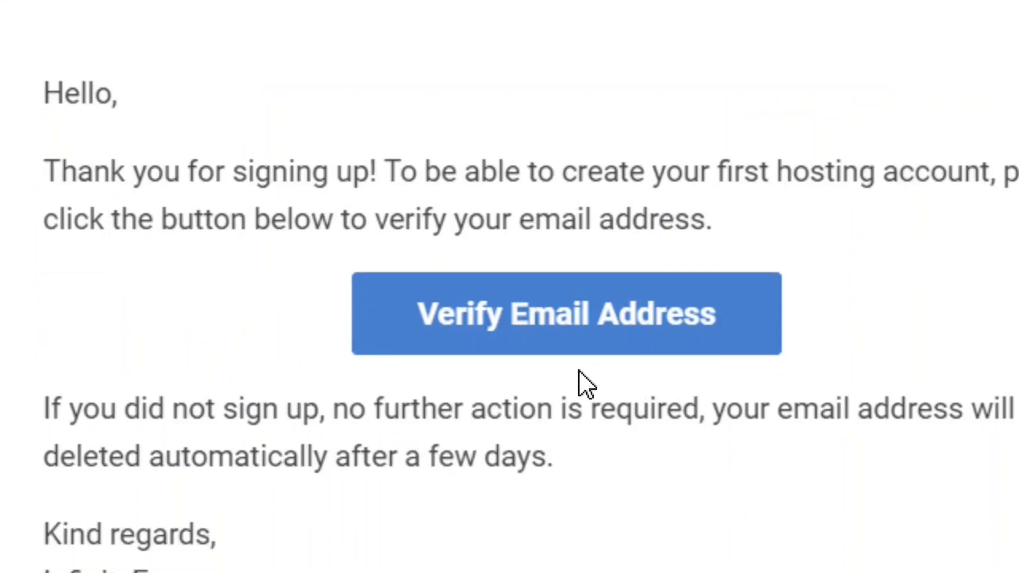
{"action": "left_click", "coordinate": [578, 337]}
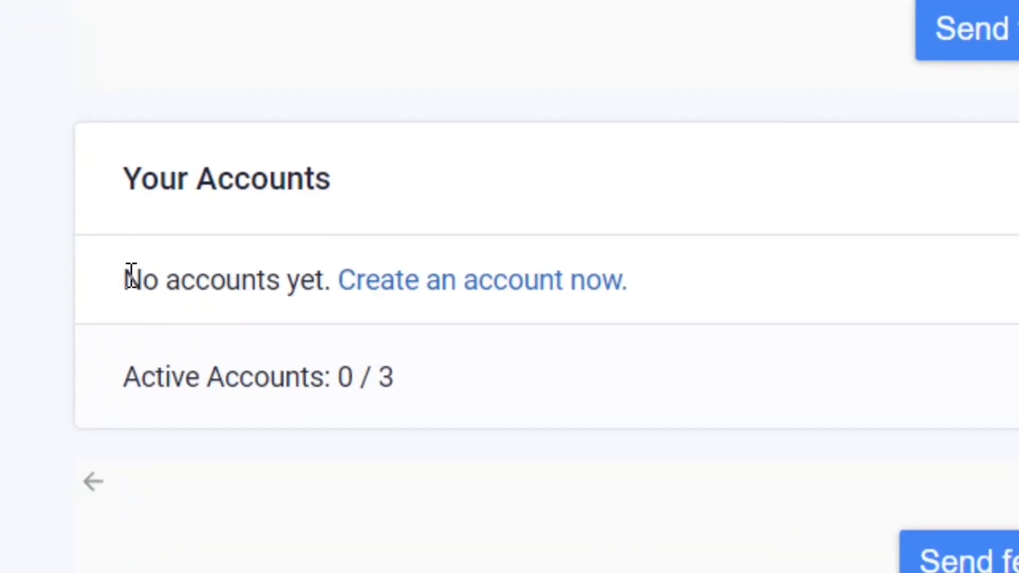
Start creating a hosting account and choose the free InfinityFree plan at $0.
{"action": "left_click_drag", "start_coordinate": [125, 277], "coordinate": [330, 313]}
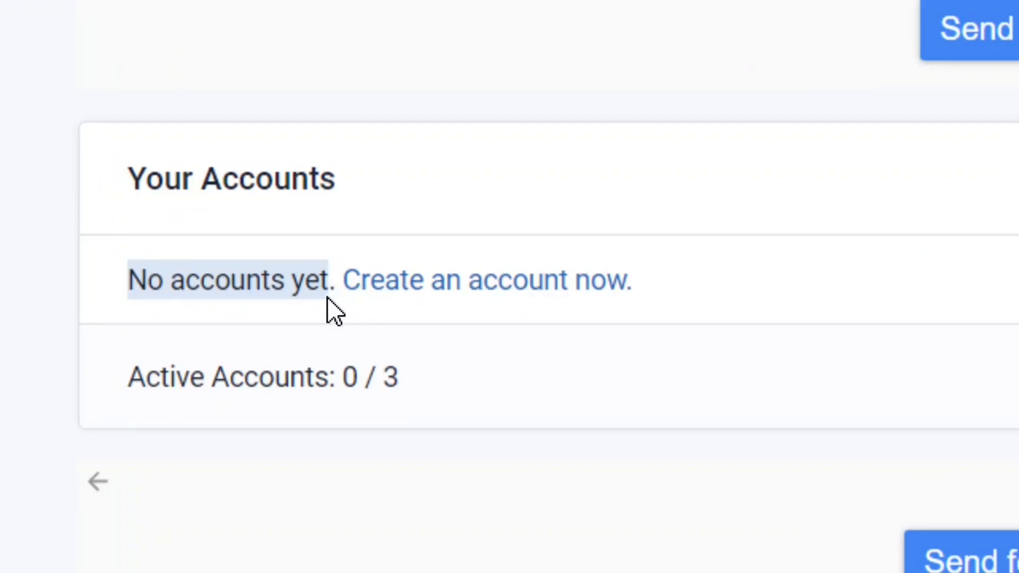
{"action": "left_click", "coordinate": [536, 300]}
{"action": "left_click_drag", "start_coordinate": [127, 91], "coordinate": [531, 106]}
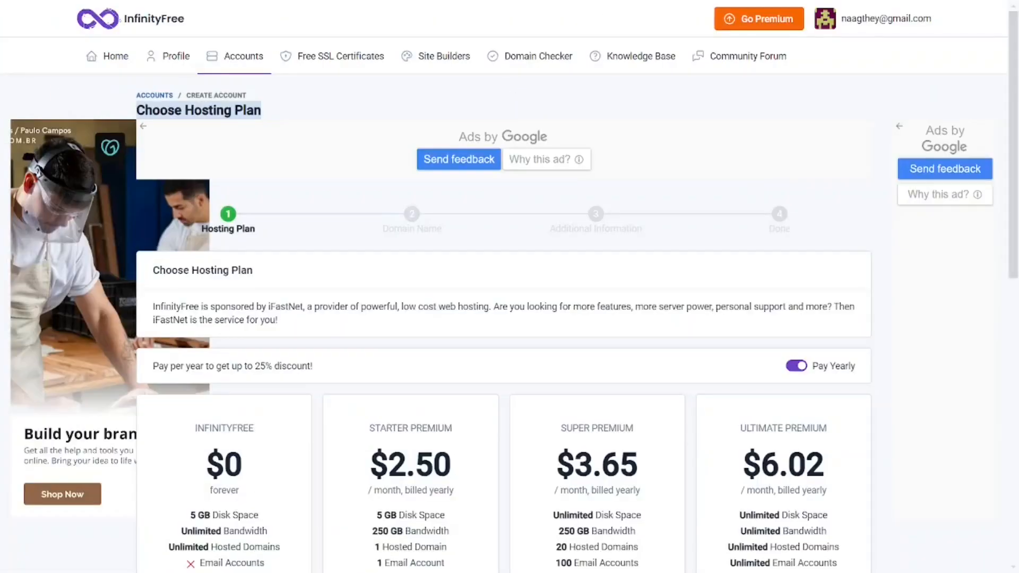
{"action": "scroll", "coordinate": [541, 127], "scroll_direction": "down", "scroll_amount": 5}
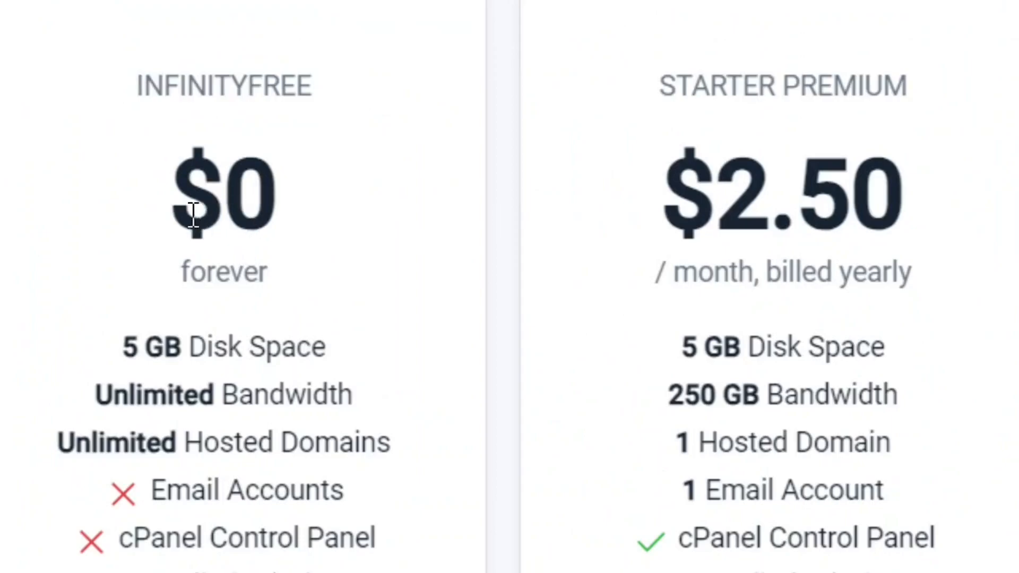
{"action": "left_click_drag", "start_coordinate": [180, 201], "coordinate": [281, 201]}
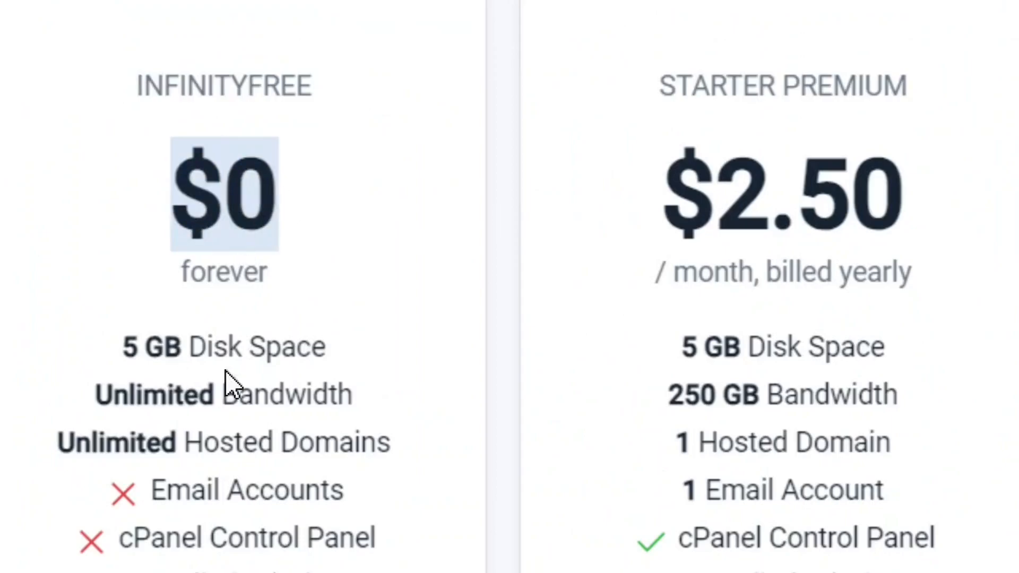
{"action": "left_click", "coordinate": [266, 323]}
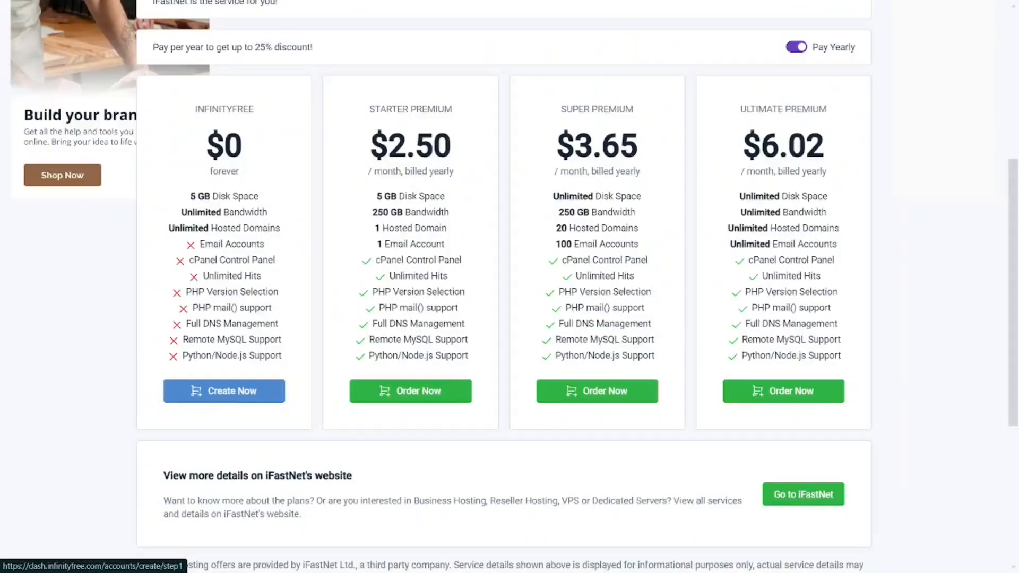
{"action": "left_click", "coordinate": [227, 383]}
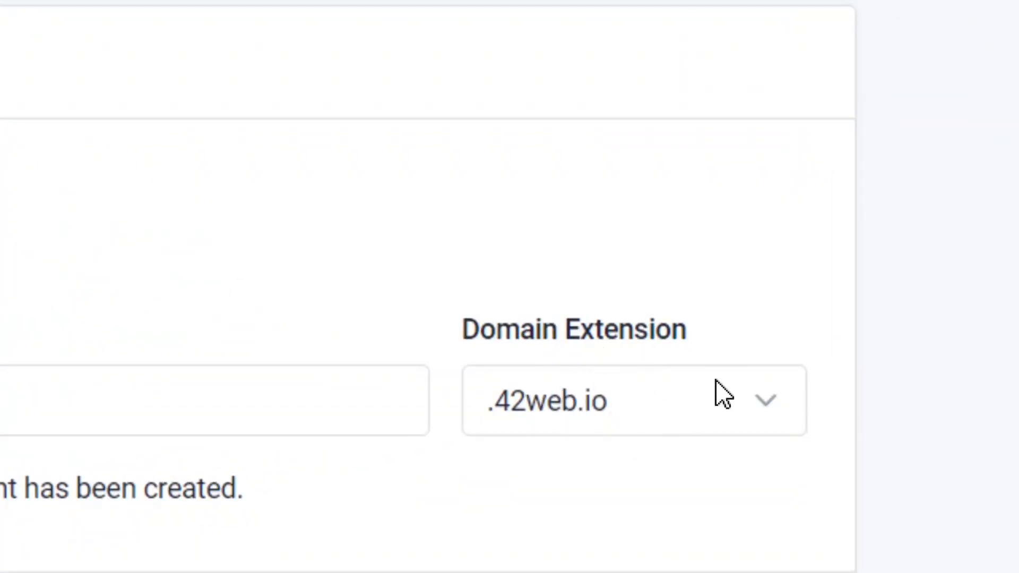
Choose the .lovestoblog.com domain extension, enter the subdomain bloggingtoolspluss and check its availability.
{"action": "left_click", "coordinate": [769, 414]}
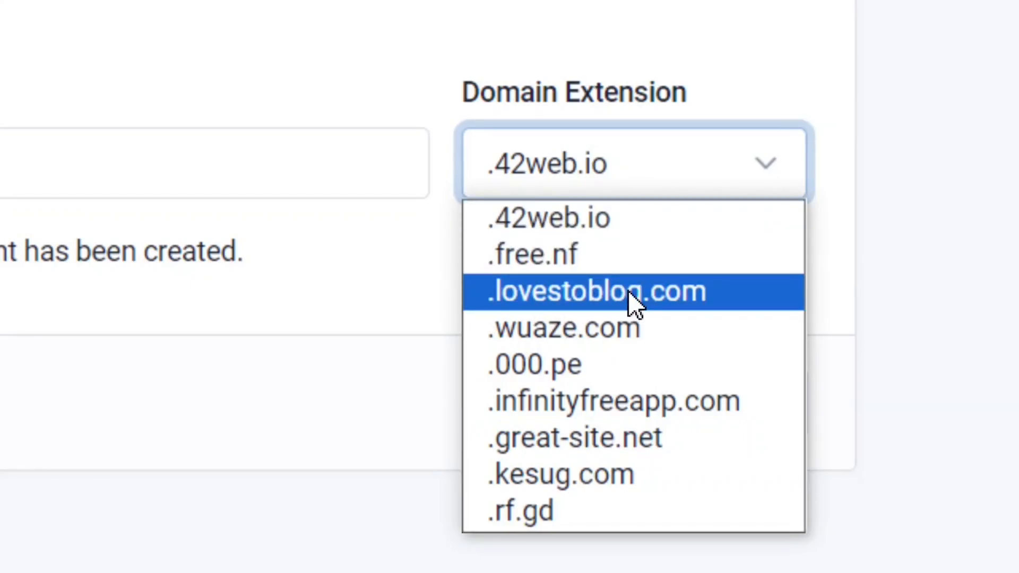
{"action": "left_click", "coordinate": [635, 304]}
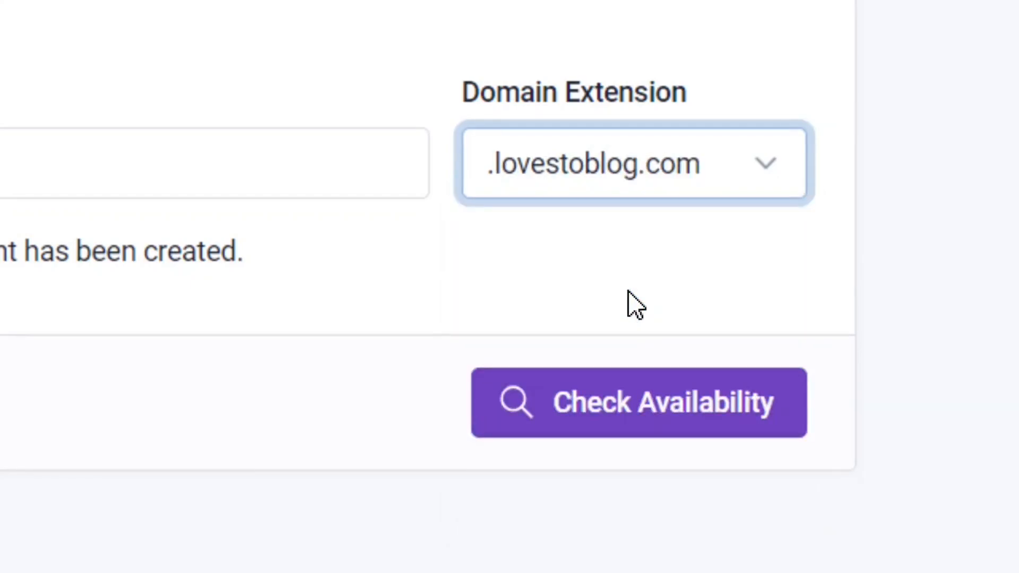
{"action": "left_click", "coordinate": [330, 396]}
{"action": "type", "text": "bloggingtoolspluss"}
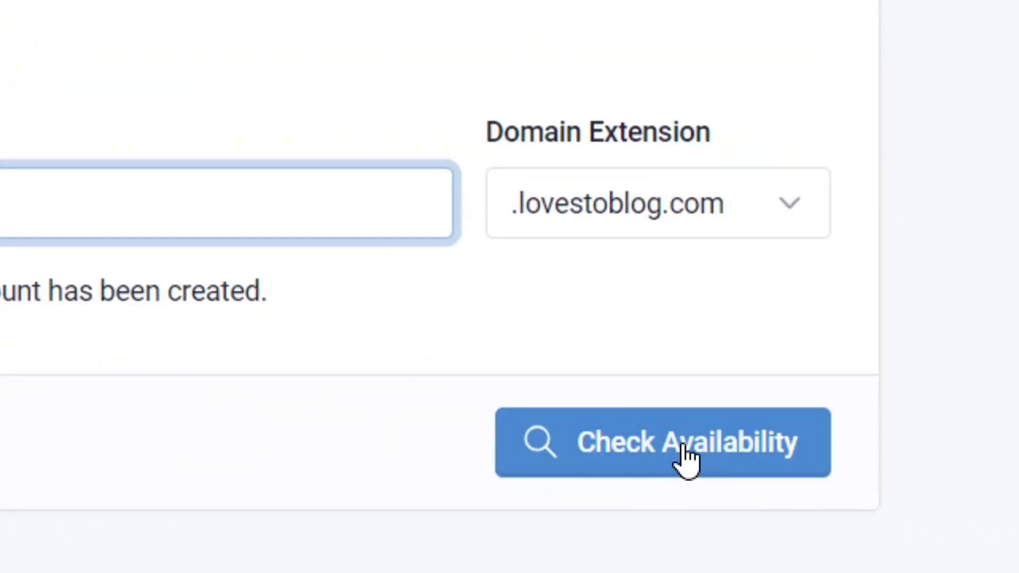
{"action": "left_click", "coordinate": [677, 449]}
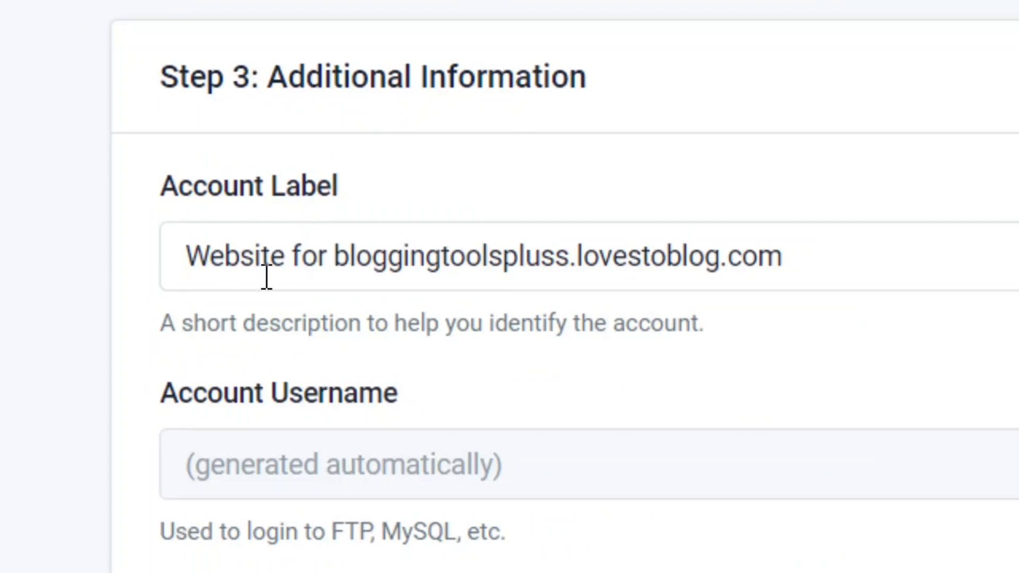
Set Email Consent to "I Approve", pass the reCAPTCHA check and create the hosting account with the prefilled label and password.
{"action": "left_click_drag", "start_coordinate": [785, 258], "coordinate": [337, 257]}
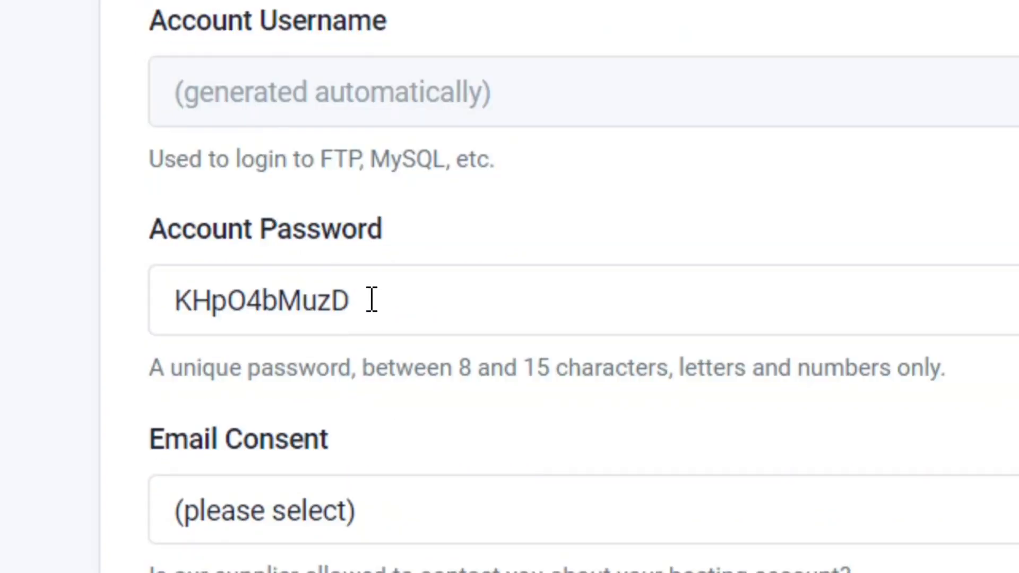
{"action": "left_click_drag", "start_coordinate": [372, 301], "coordinate": [104, 306]}
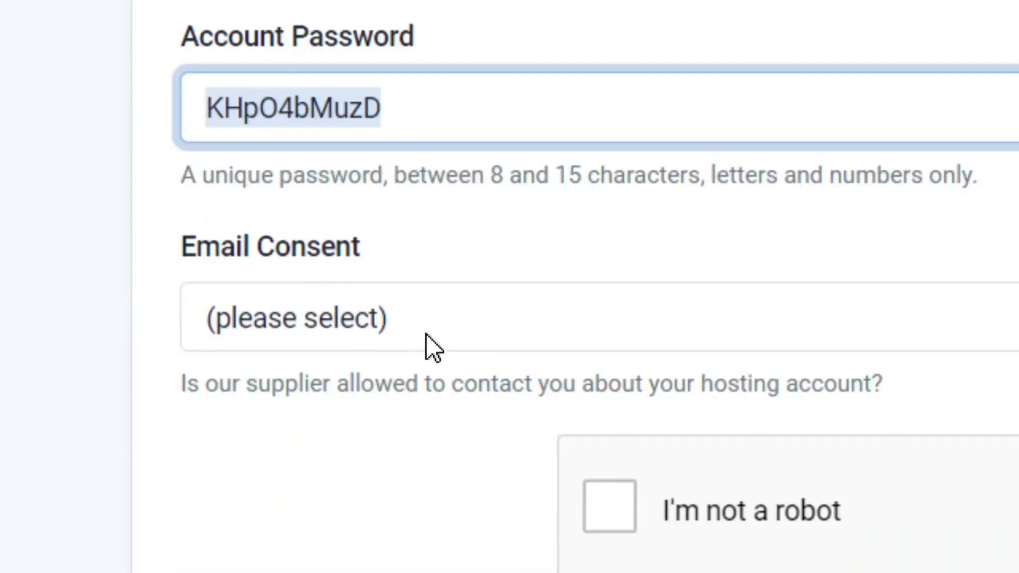
{"action": "left_click", "coordinate": [300, 314]}
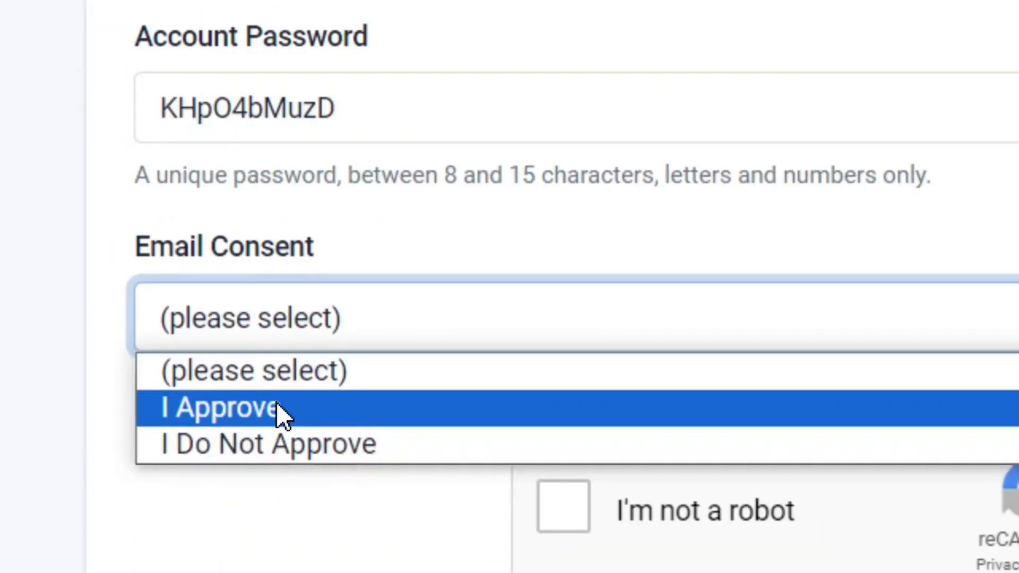
{"action": "left_click", "coordinate": [277, 406]}
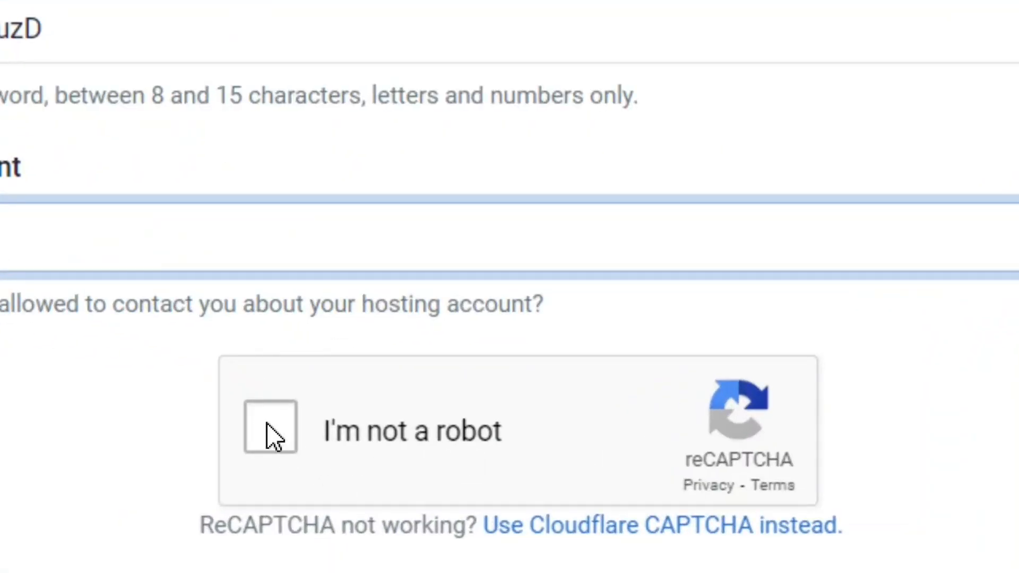
{"action": "left_click", "coordinate": [267, 423]}
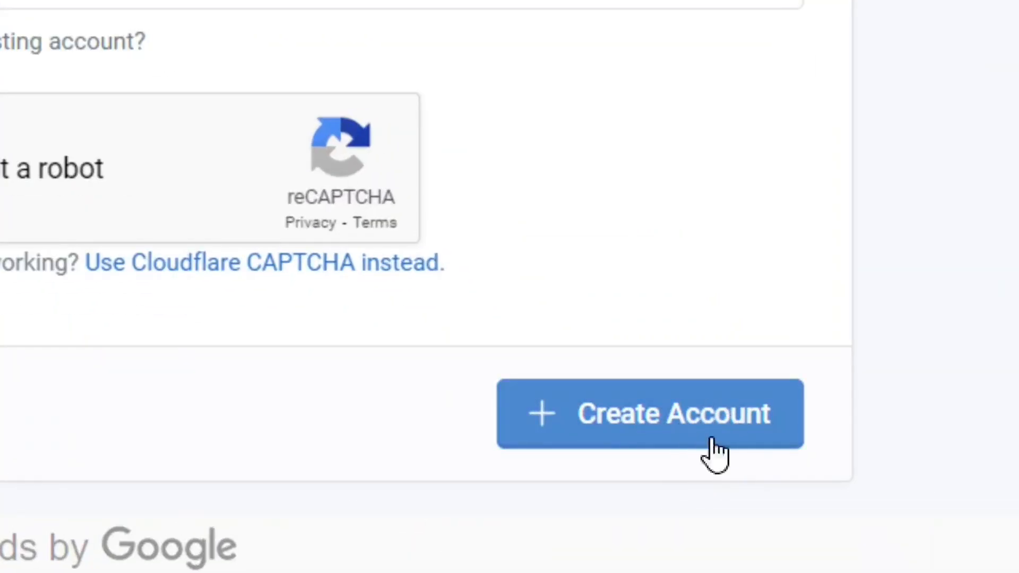
{"action": "left_click", "coordinate": [711, 435]}
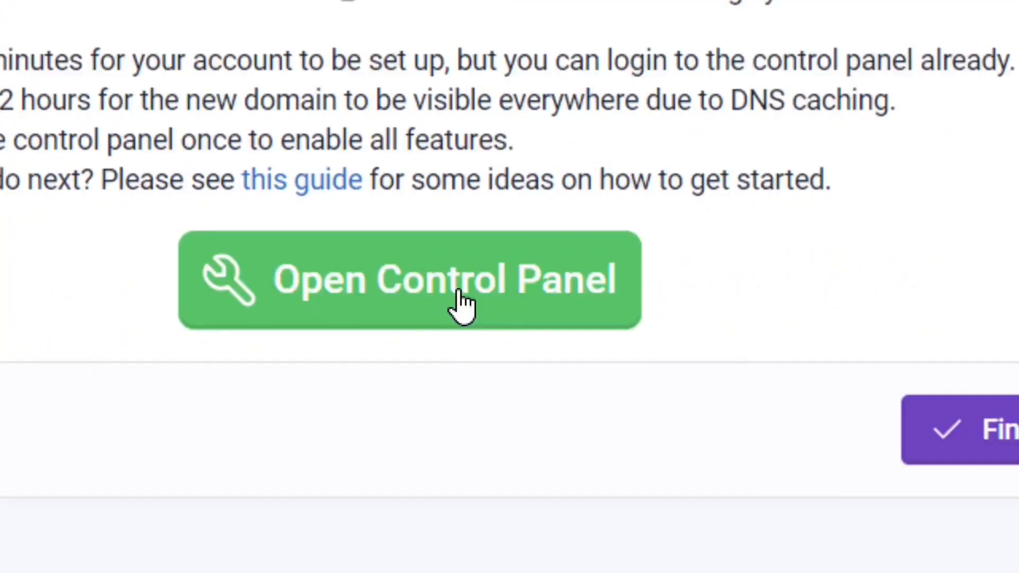
Open the control panel link in a new tab and finish the account creation wizard.
{"action": "right_click", "coordinate": [547, 414]}
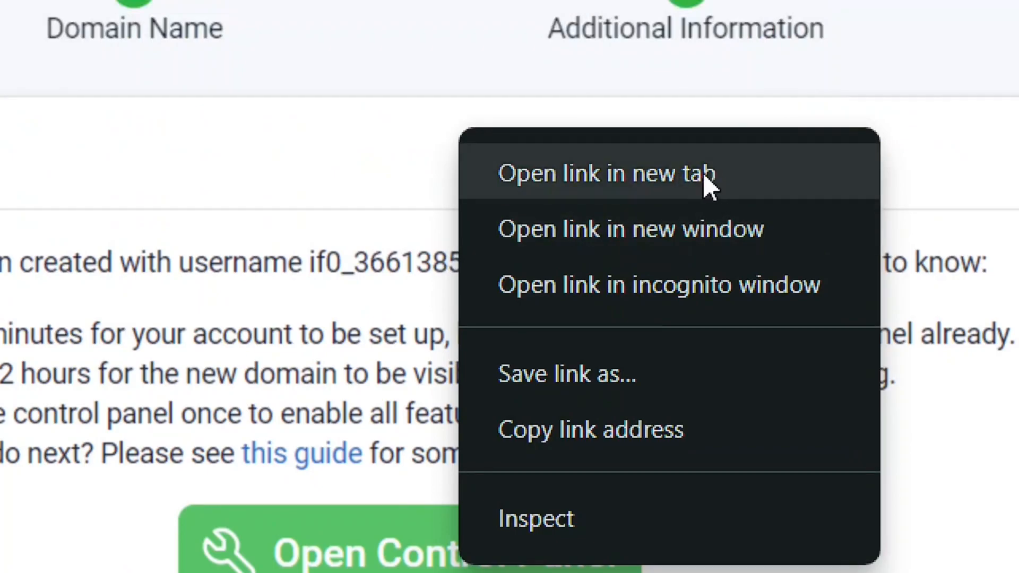
{"action": "left_click", "coordinate": [704, 177]}
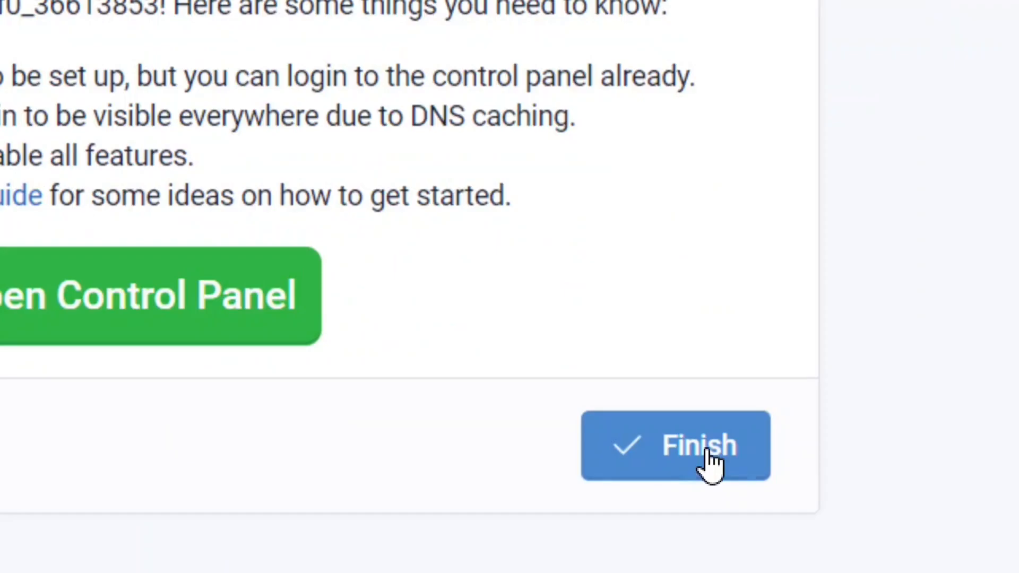
{"action": "left_click", "coordinate": [707, 452]}
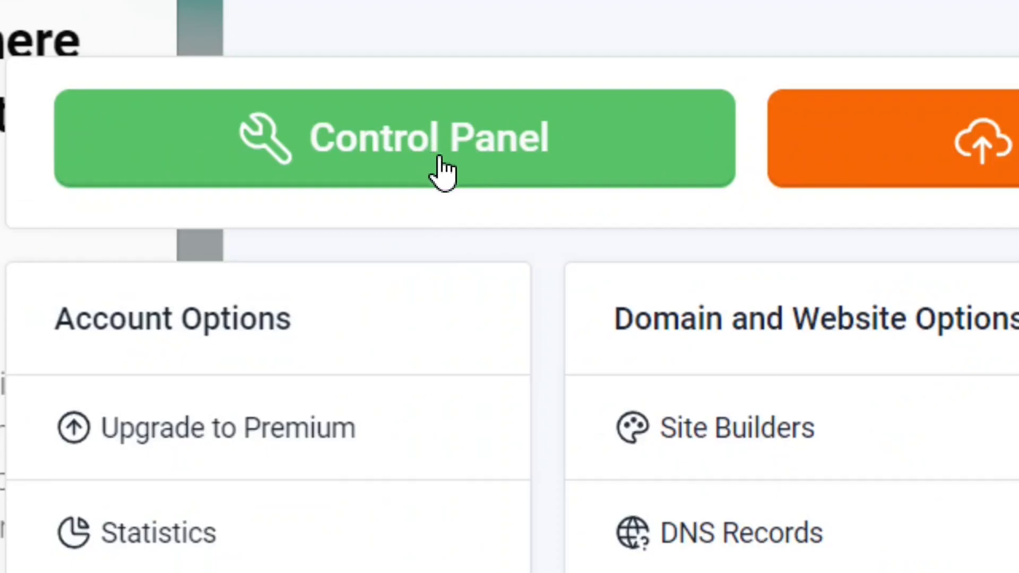
Enter the hosting account's control panel and approve receiving email alerts.
{"action": "left_click", "coordinate": [414, 169]}
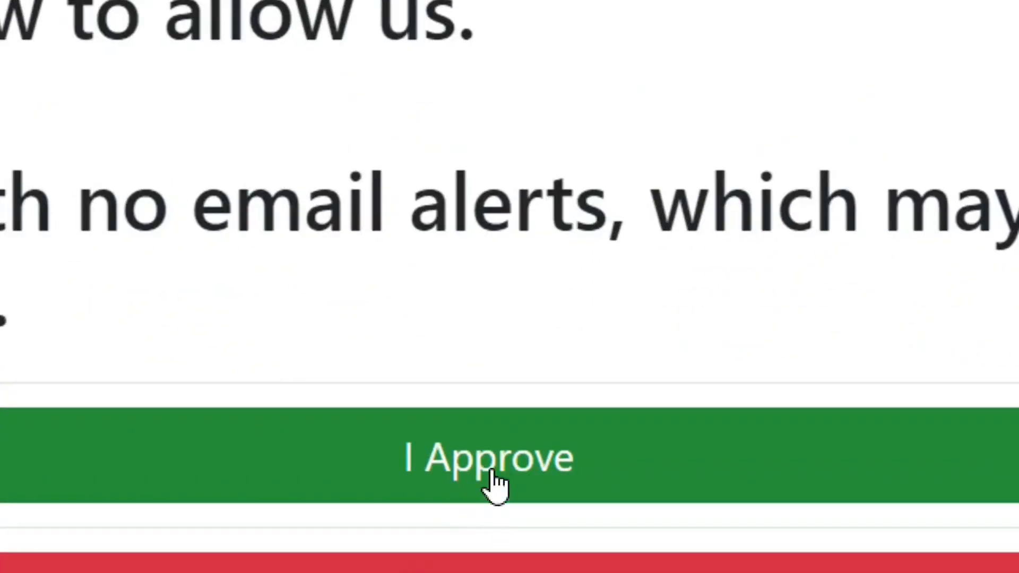
{"action": "left_click", "coordinate": [483, 474]}
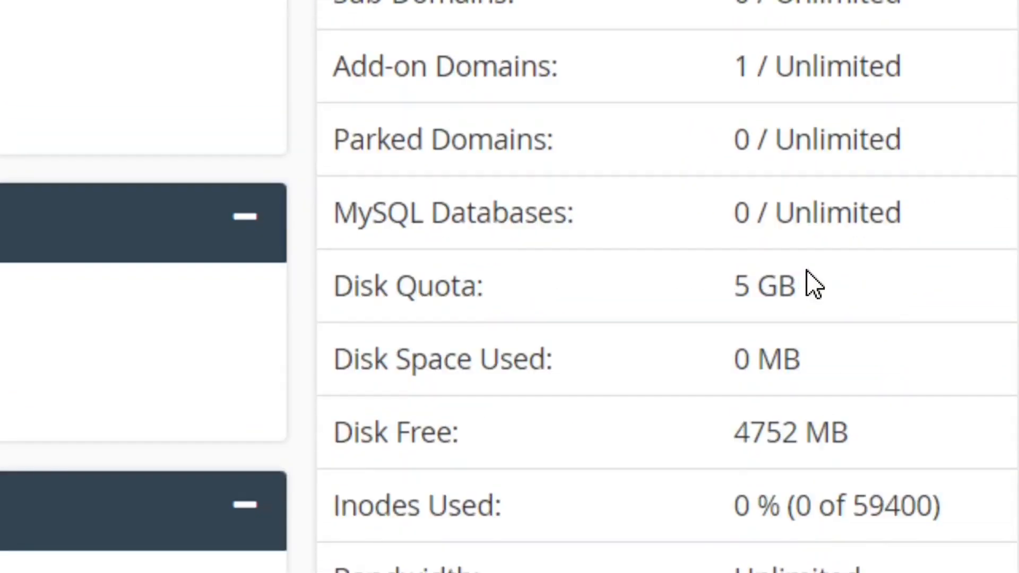
Check the account's disk quota and free disk space, and locate the Softaculous Apps Installer among the software tools.
{"action": "left_click_drag", "start_coordinate": [808, 284], "coordinate": [731, 296]}
{"action": "left_click_drag", "start_coordinate": [850, 432], "coordinate": [734, 431]}
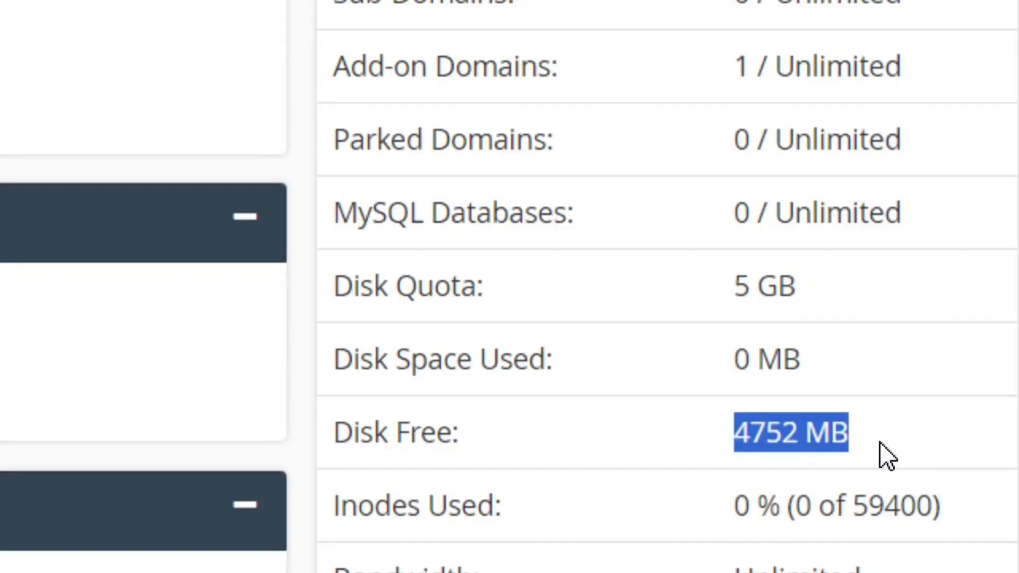
{"action": "left_click", "coordinate": [888, 456]}
{"action": "scroll", "coordinate": [398, 302], "scroll_direction": "down", "scroll_amount": 3}
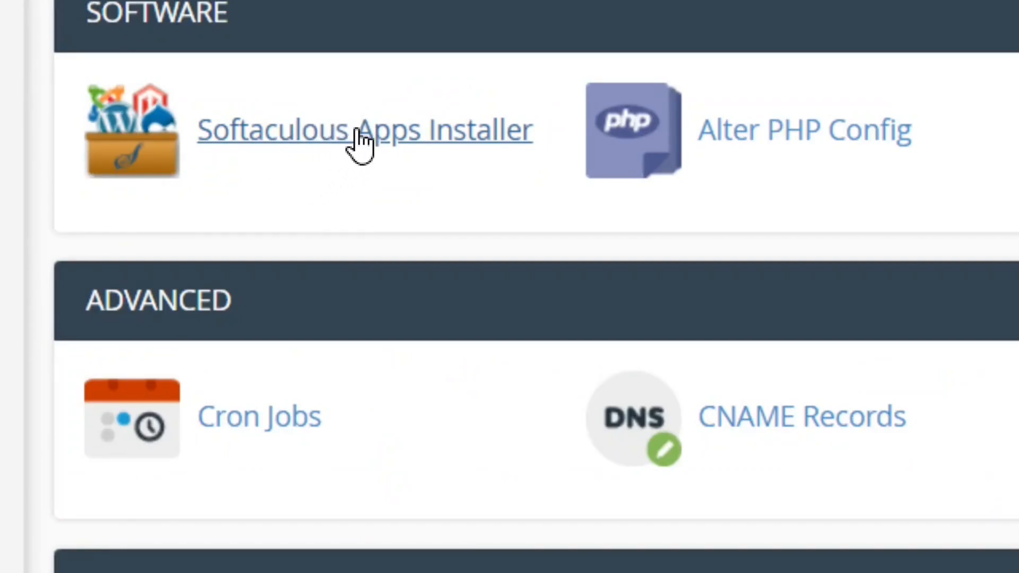
Open the Softaculous Apps Installer and start a Quick Install of WordPress.
{"action": "left_click", "coordinate": [360, 140]}
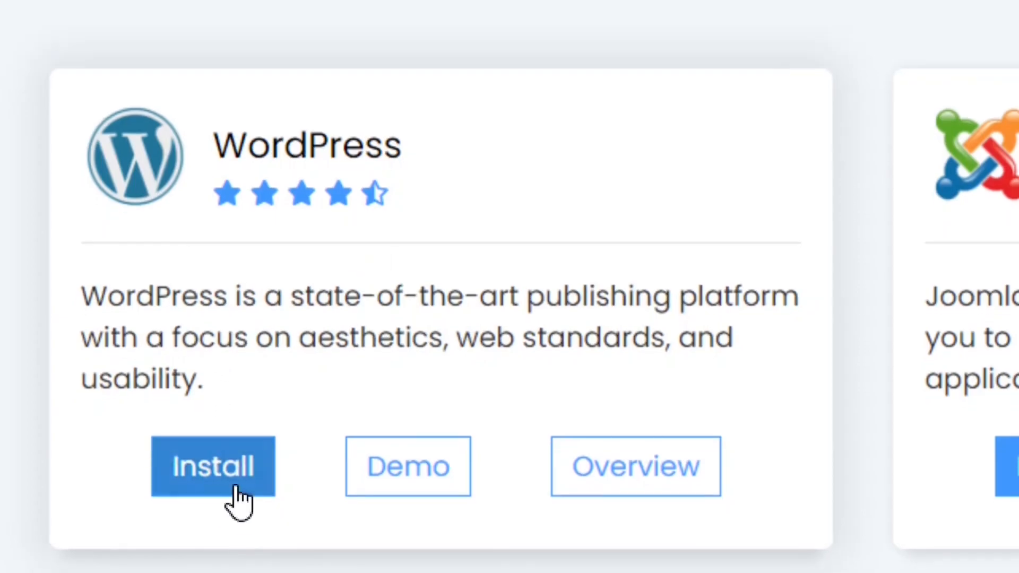
{"action": "left_click", "coordinate": [234, 487]}
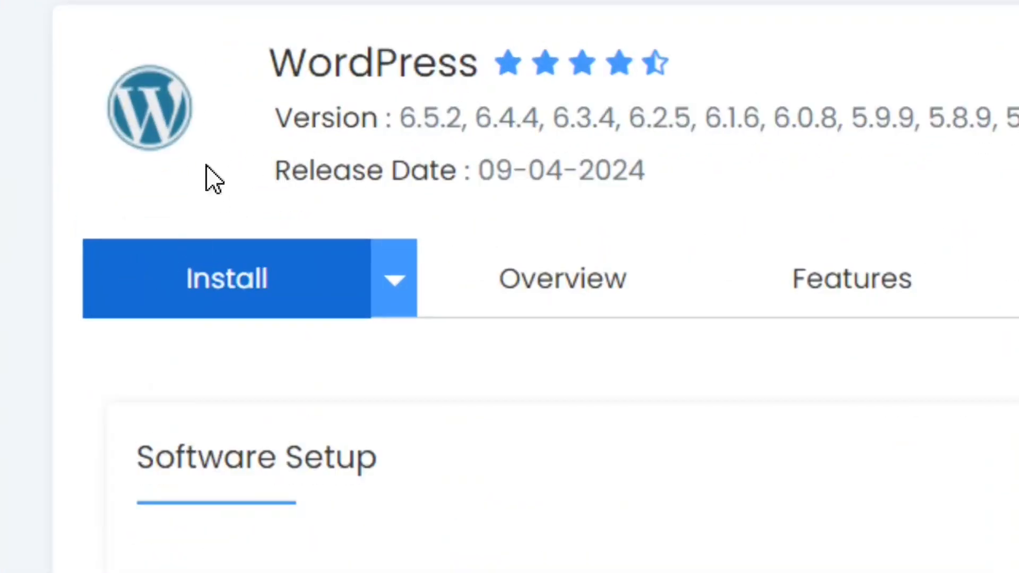
{"action": "left_click", "coordinate": [393, 286]}
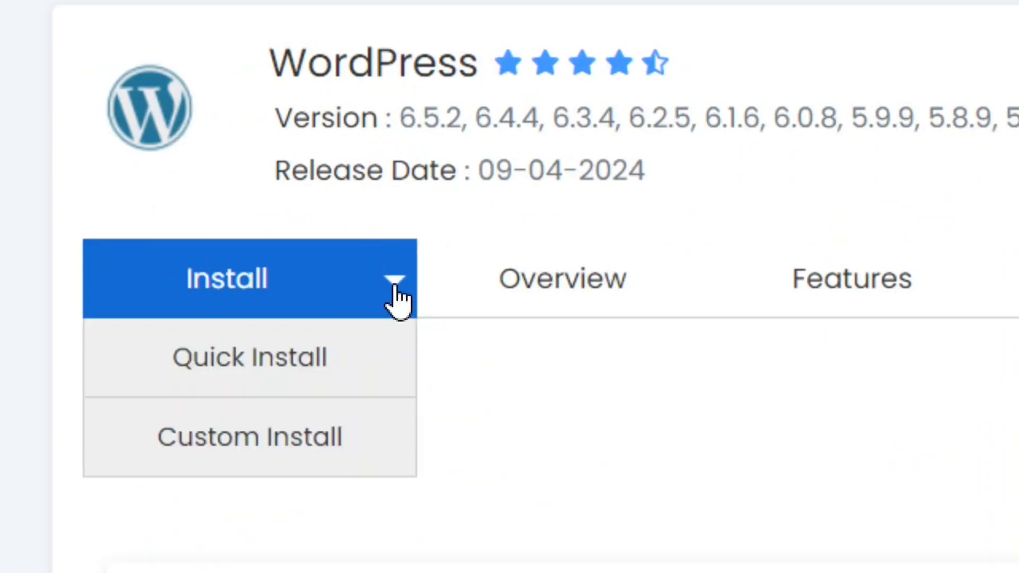
{"action": "left_click", "coordinate": [246, 372]}
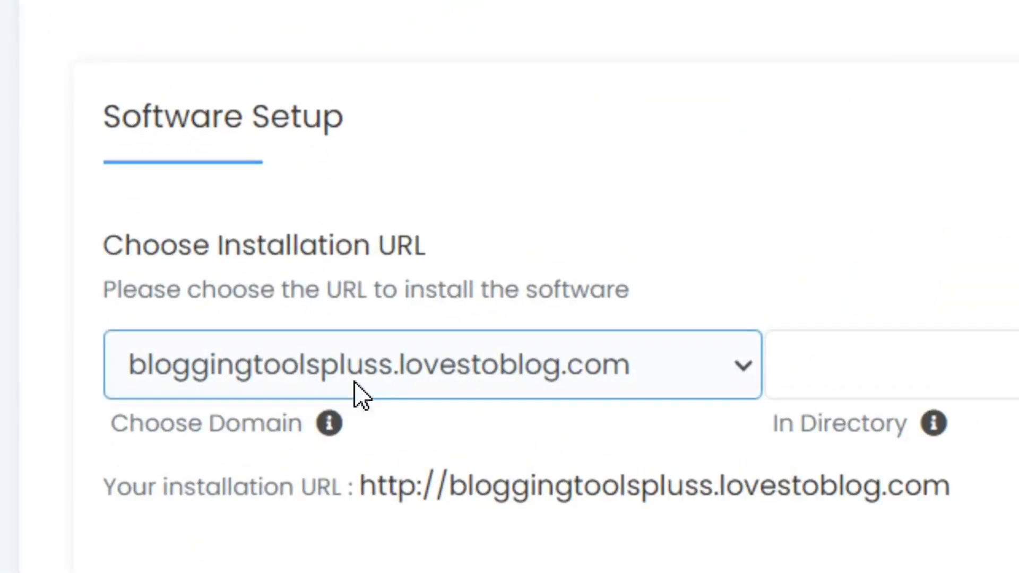
Leave the installation directory empty for bloggingtoolspluss.lovestoblog.com and choose WordPress version 6.5.2.
{"action": "left_click_drag", "start_coordinate": [773, 423], "coordinate": [826, 423]}
{"action": "left_click_drag", "start_coordinate": [626, 424], "coordinate": [710, 423]}
{"action": "left_click", "coordinate": [702, 366]}
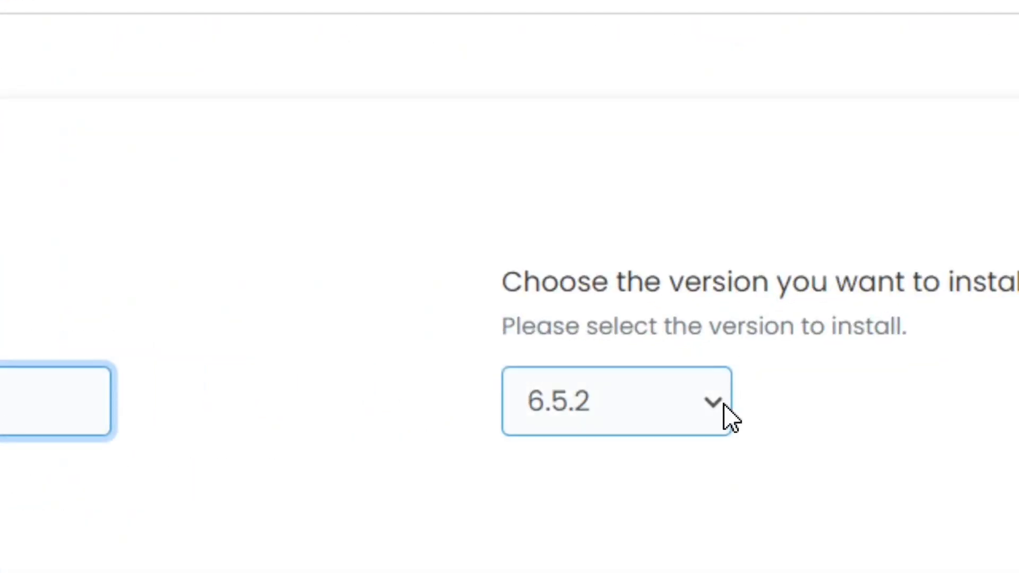
{"action": "left_click", "coordinate": [619, 430]}
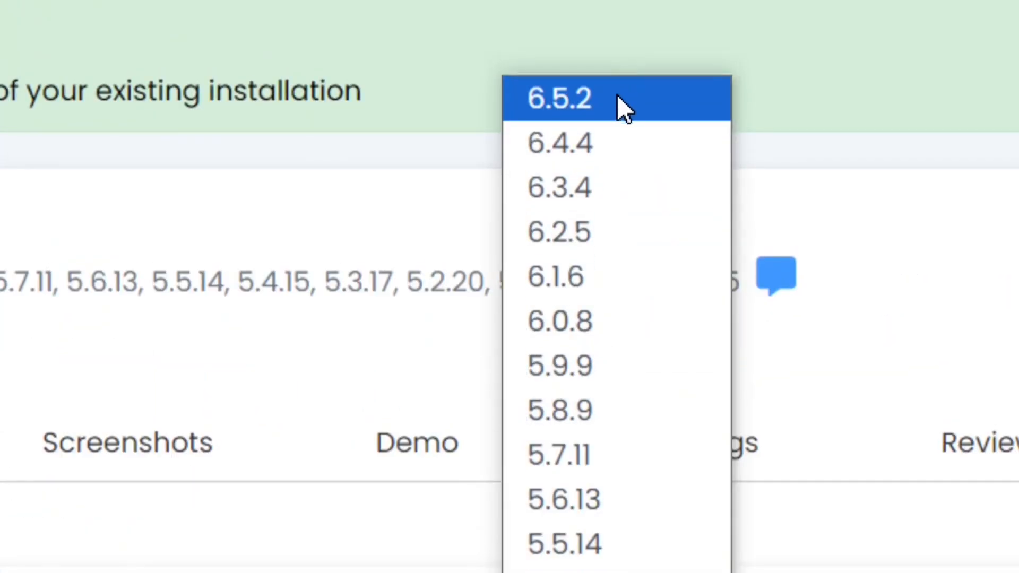
{"action": "left_click", "coordinate": [624, 101]}
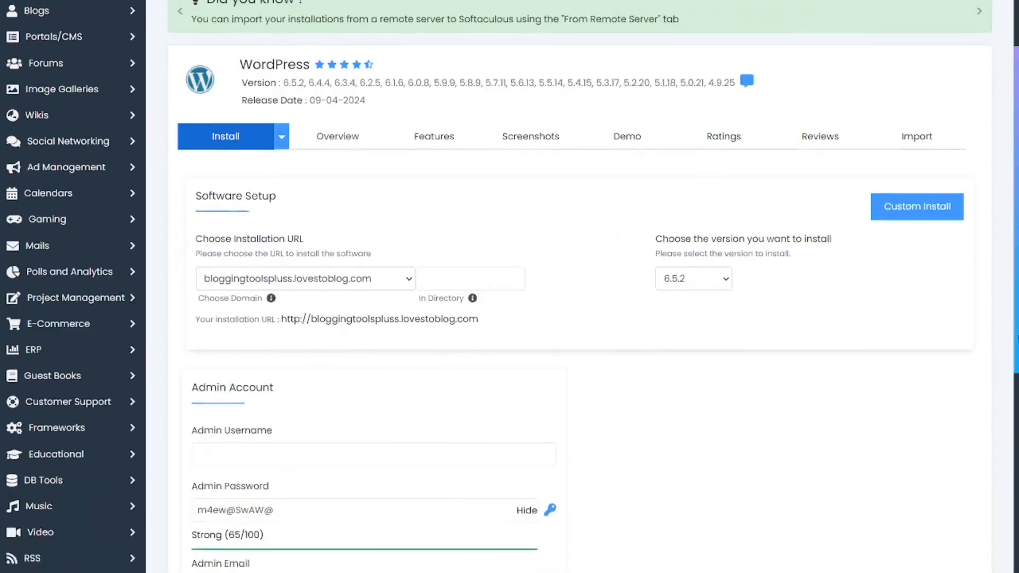
Go through the admin account settings, install WordPress, and read the domain activation note in the hosting details email.
{"action": "scroll", "coordinate": [253, 252], "scroll_direction": "down", "scroll_amount": 3}
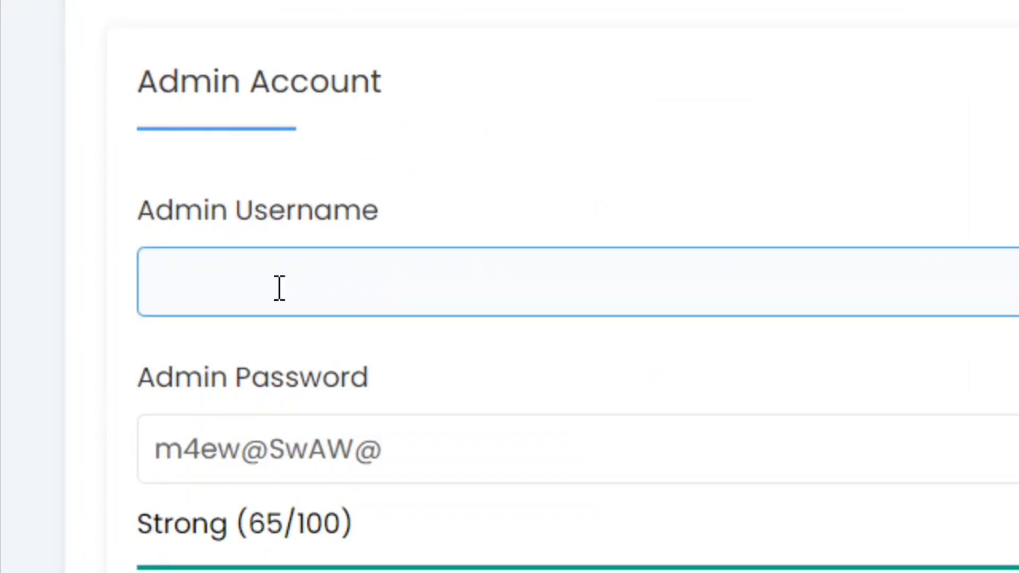
{"action": "scroll", "coordinate": [289, 394], "scroll_direction": "down", "scroll_amount": 2}
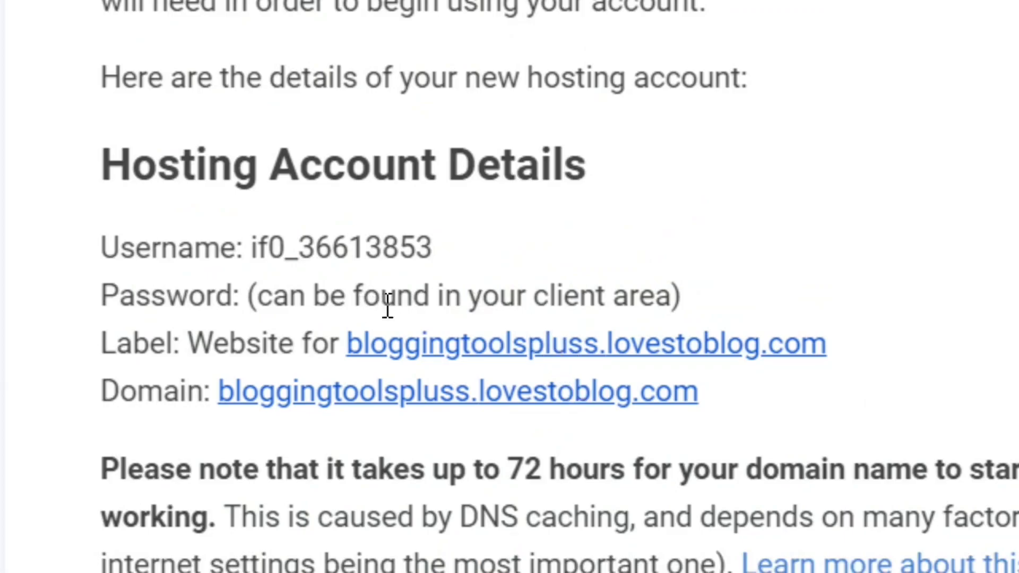
{"action": "left_click_drag", "start_coordinate": [101, 469], "coordinate": [875, 478]}
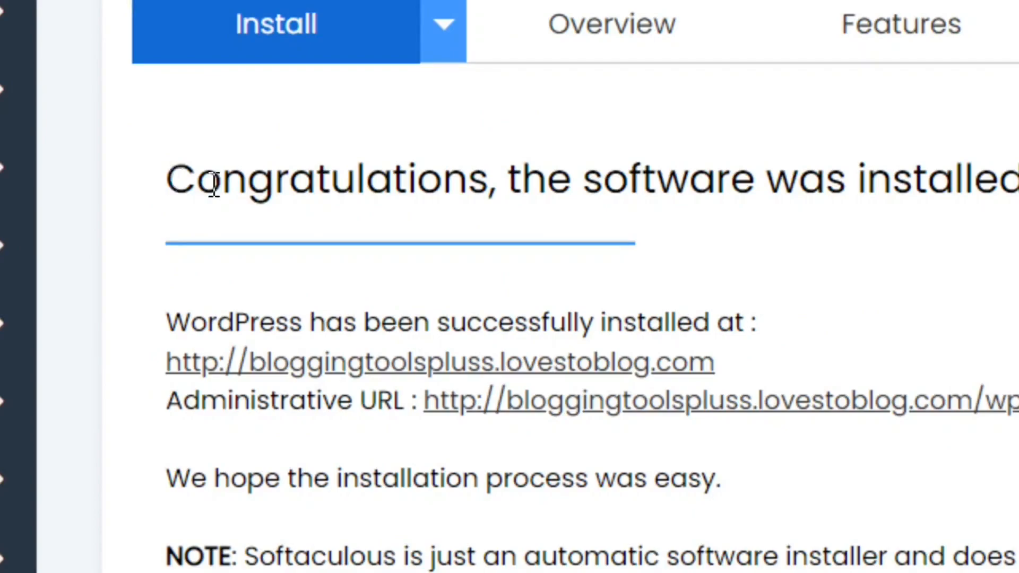
Read the installation message and open the new site's WordPress dashboard through its administrative URL.
{"action": "left_click_drag", "start_coordinate": [214, 184], "coordinate": [1018, 200]}
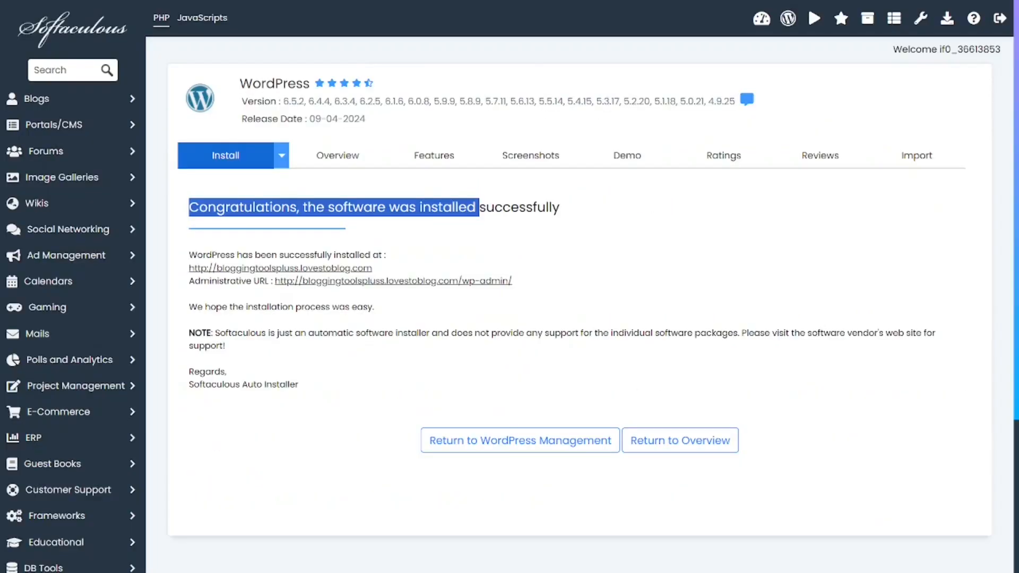
{"action": "left_click", "coordinate": [224, 386]}
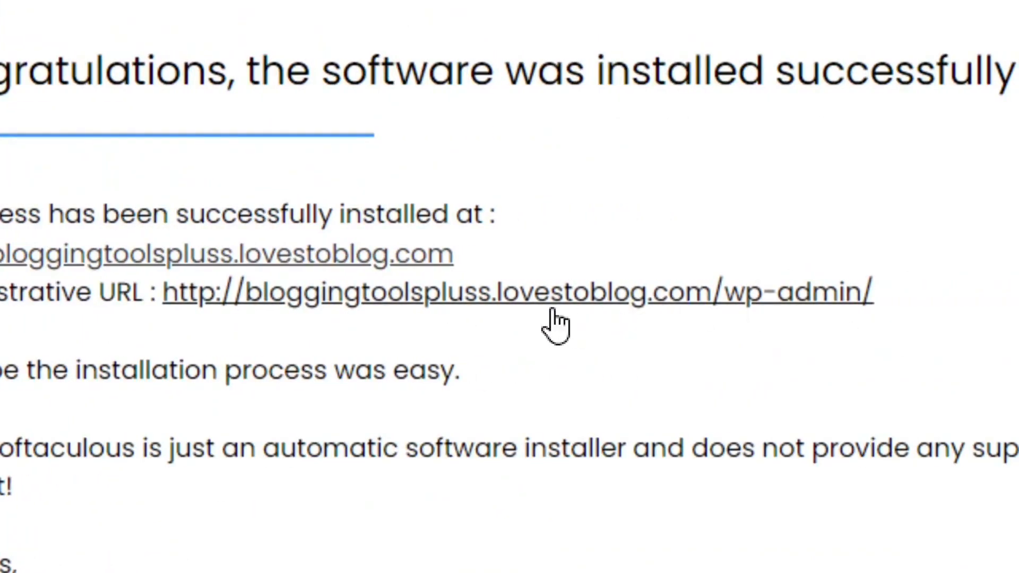
{"action": "left_click", "coordinate": [549, 300]}
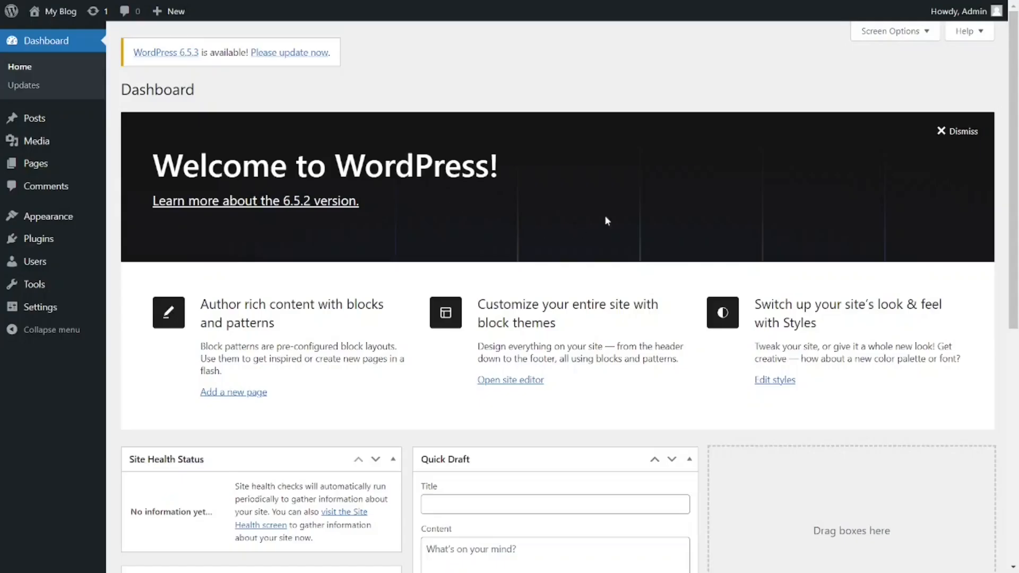
Update WordPress to version 6.5.3 and return to the dashboard.
{"action": "left_click_drag", "start_coordinate": [1018, 153], "coordinate": [219, 65]}
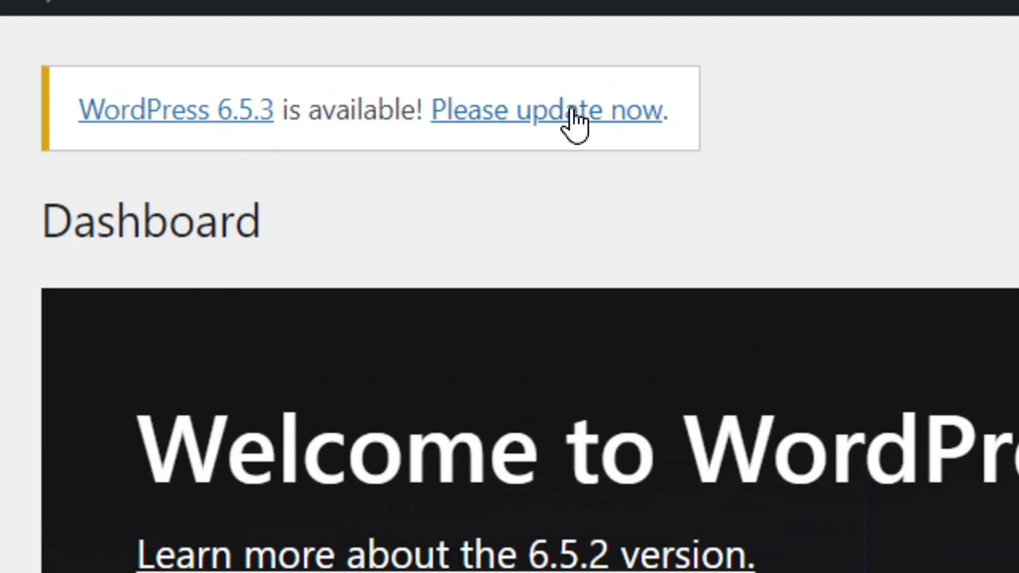
{"action": "left_click", "coordinate": [588, 124]}
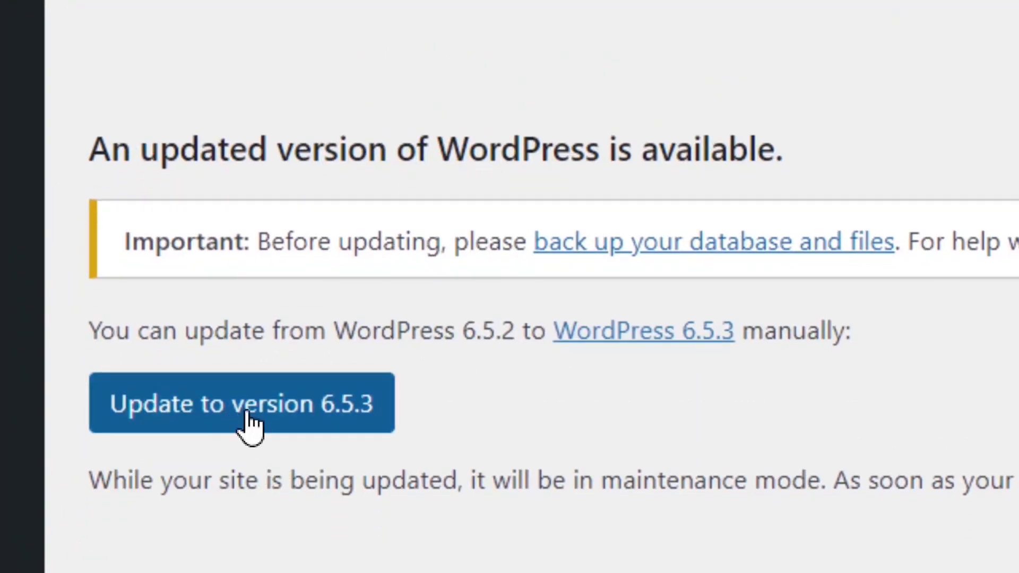
{"action": "left_click", "coordinate": [238, 424]}
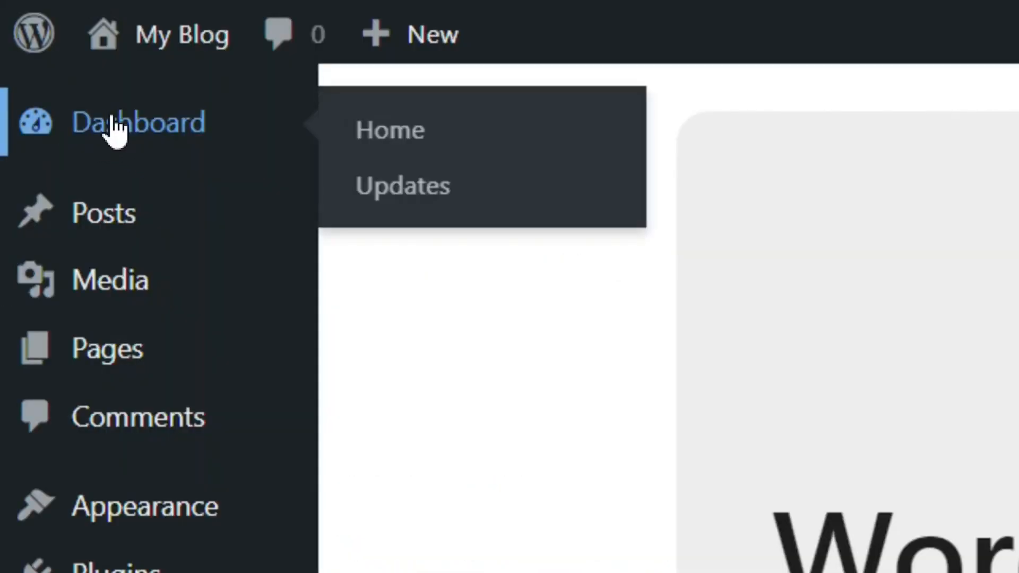
{"action": "left_click", "coordinate": [113, 119]}
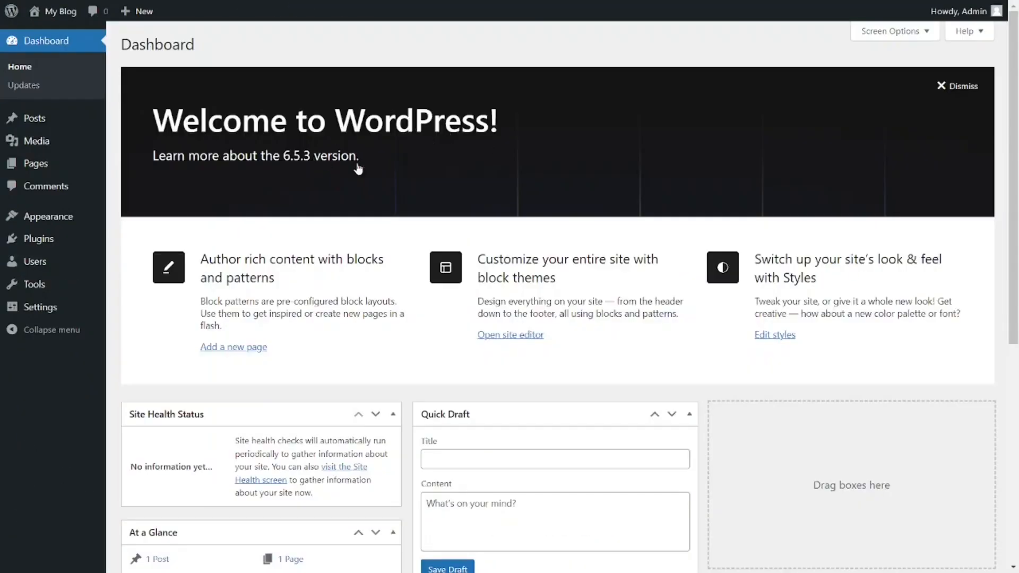
Visit the blog's front page, look through it and check the connection security of its address.
{"action": "mouse_move", "coordinate": [163, 54]}
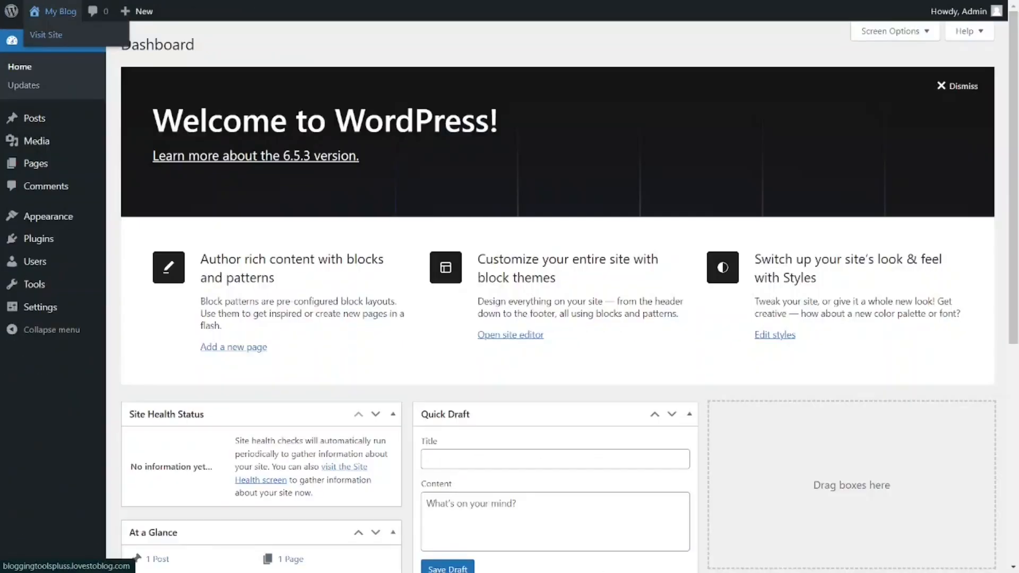
{"action": "left_click", "coordinate": [135, 112]}
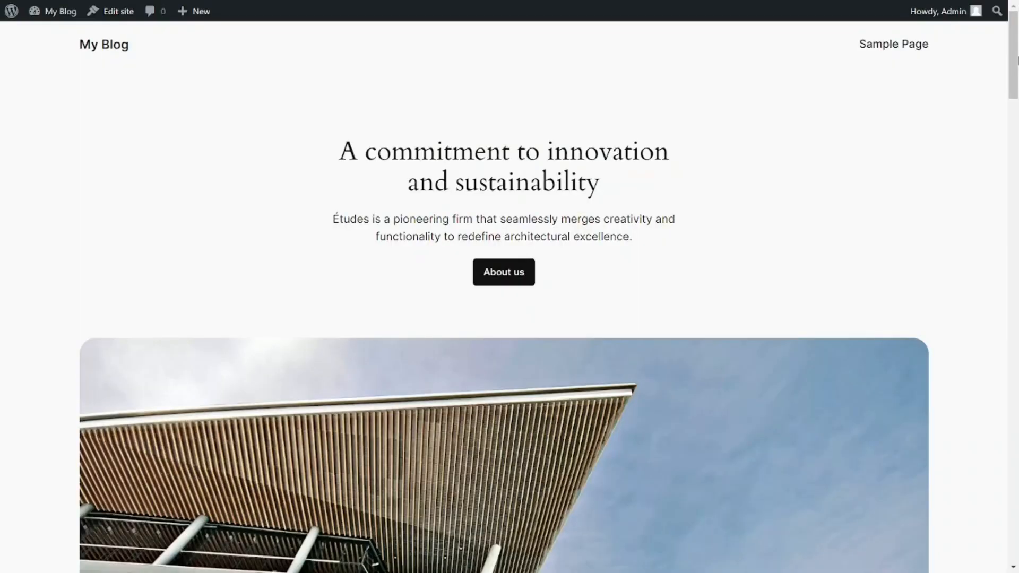
{"action": "scroll", "coordinate": [510, 287], "scroll_direction": "down", "scroll_amount": 10}
{"action": "scroll", "coordinate": [510, 287], "scroll_direction": "down", "scroll_amount": 15}
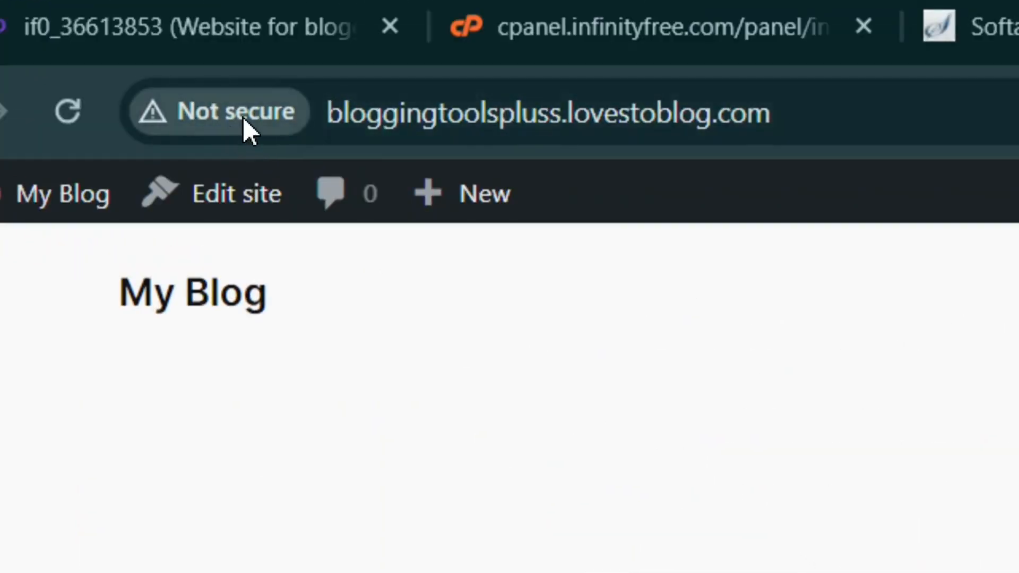
{"action": "left_click", "coordinate": [243, 117]}
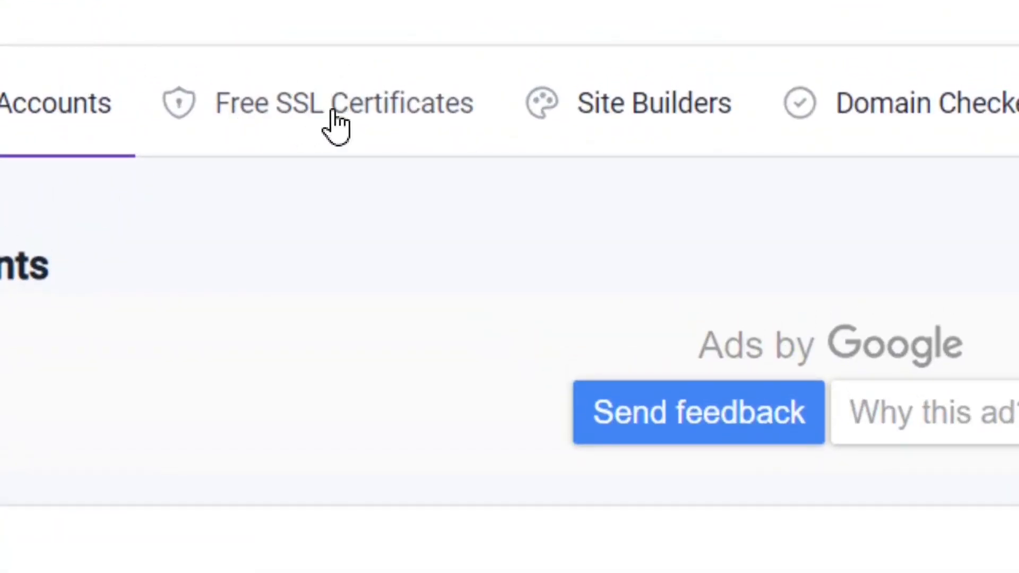
Try to order a new free SSL certificate in the InfinityFree client area for the domain bloggingtoolspluss.lovestoblog.com/.
{"action": "left_click", "coordinate": [366, 109]}
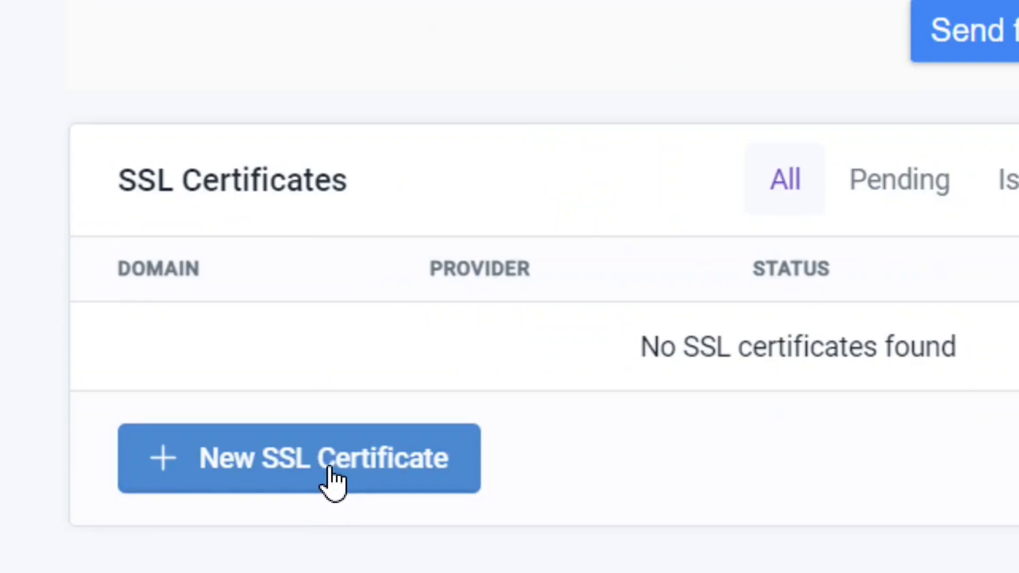
{"action": "left_click", "coordinate": [332, 480]}
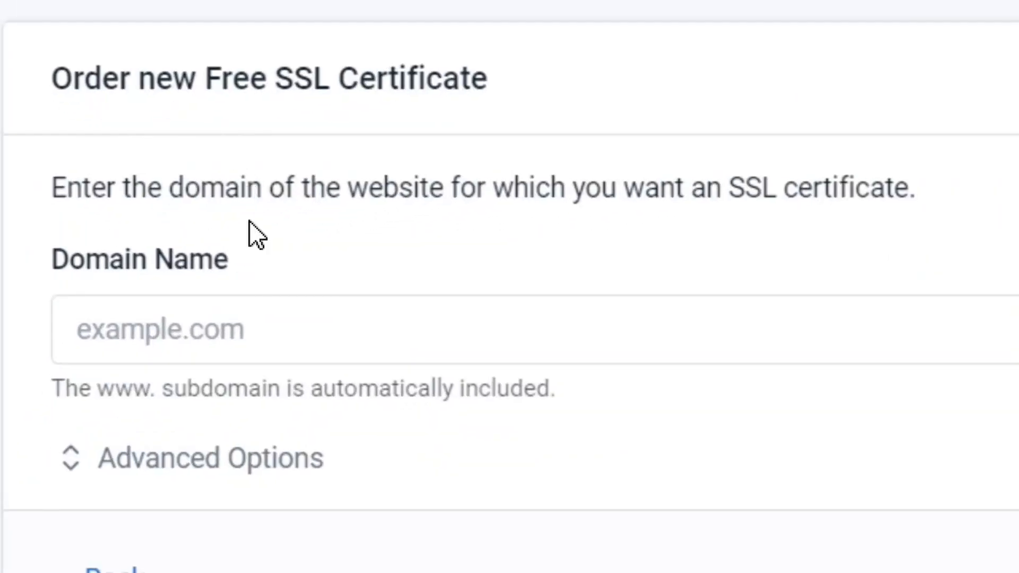
{"action": "left_click_drag", "start_coordinate": [149, 42], "coordinate": [276, 42]}
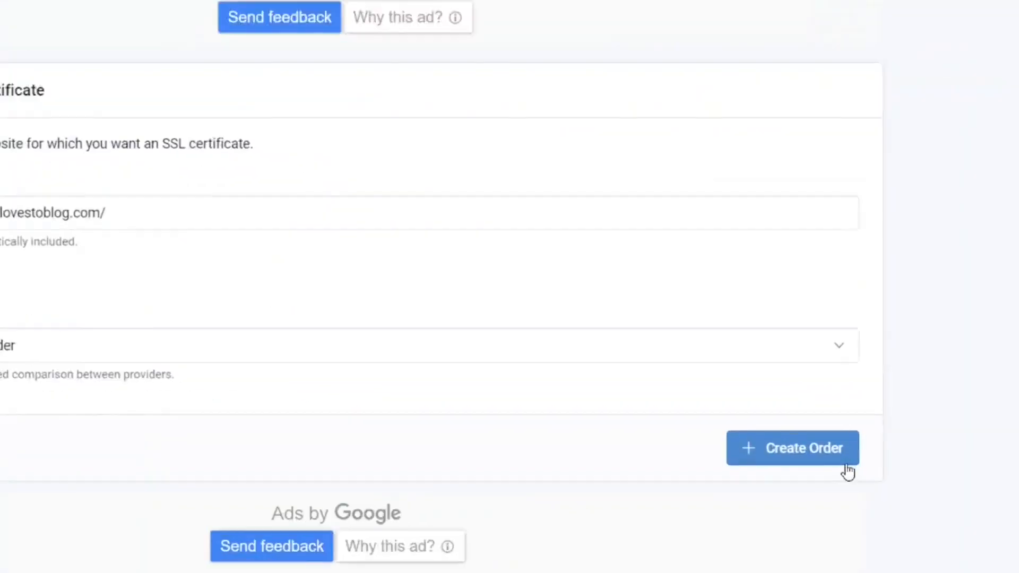
{"action": "left_click", "coordinate": [763, 444]}
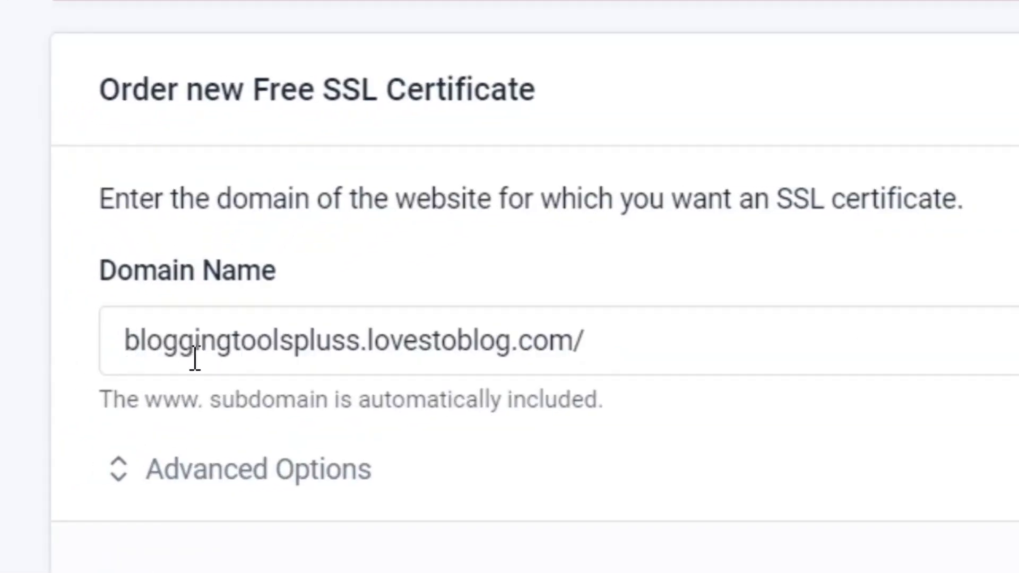
Remove the trailing slash from the domain name and create the SSL certificate order for bloggingtoolspluss.lovestoblog.com.
{"action": "left_click", "coordinate": [631, 349]}
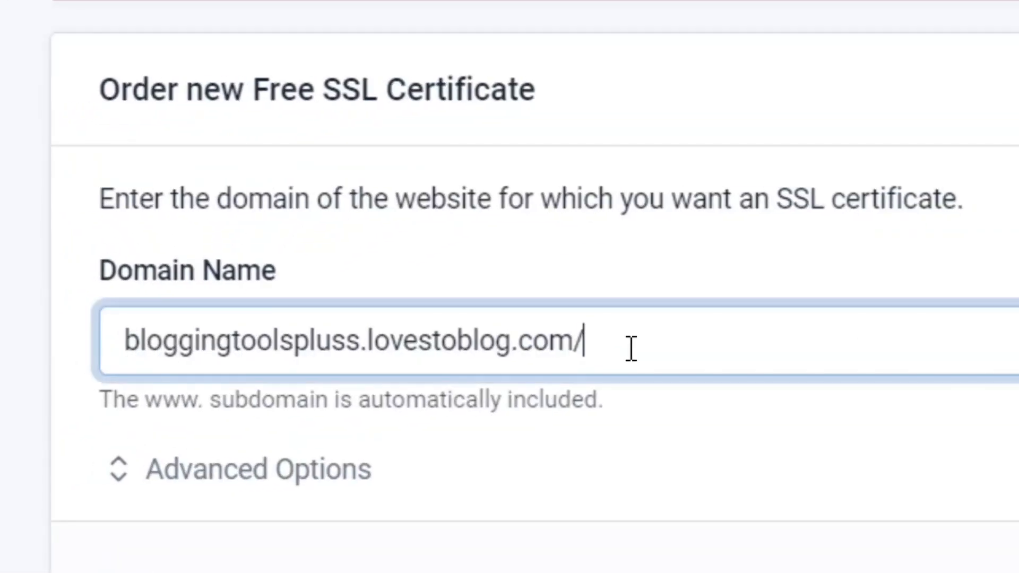
{"action": "key", "text": "BackSpace"}
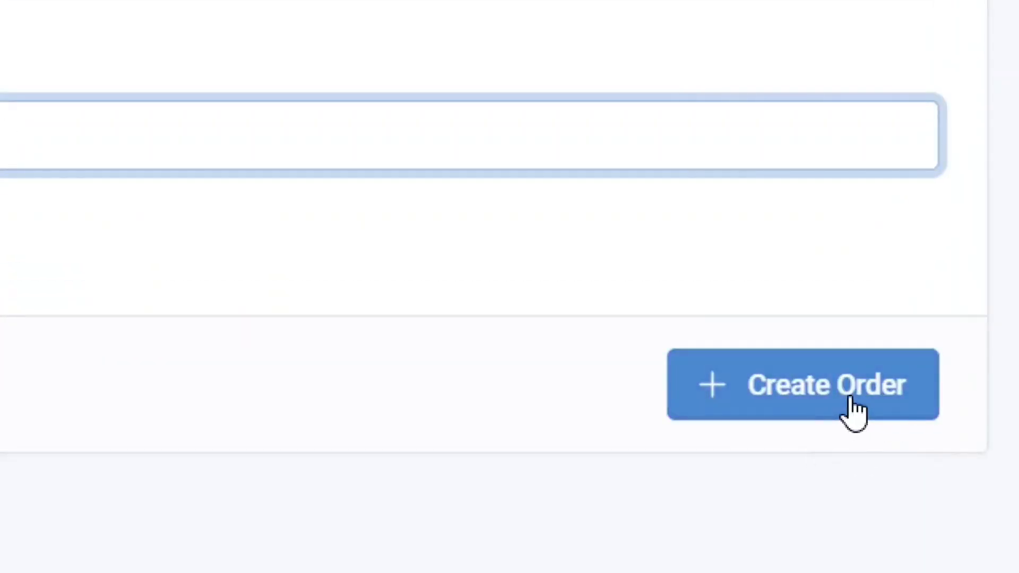
{"action": "left_click", "coordinate": [836, 393]}
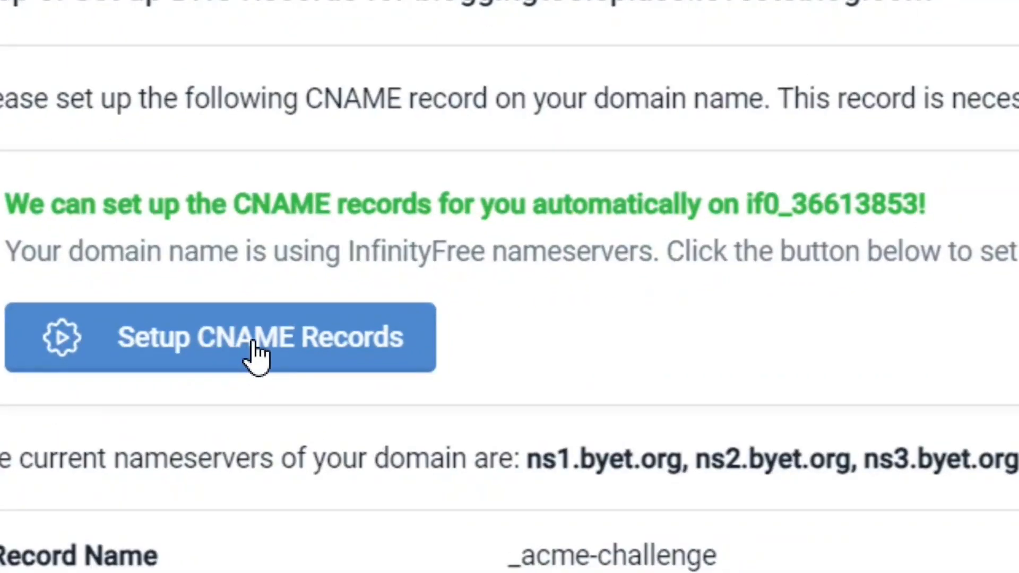
Set up the domain's CNAME records automatically and request the SSL certificate.
{"action": "left_click", "coordinate": [256, 355]}
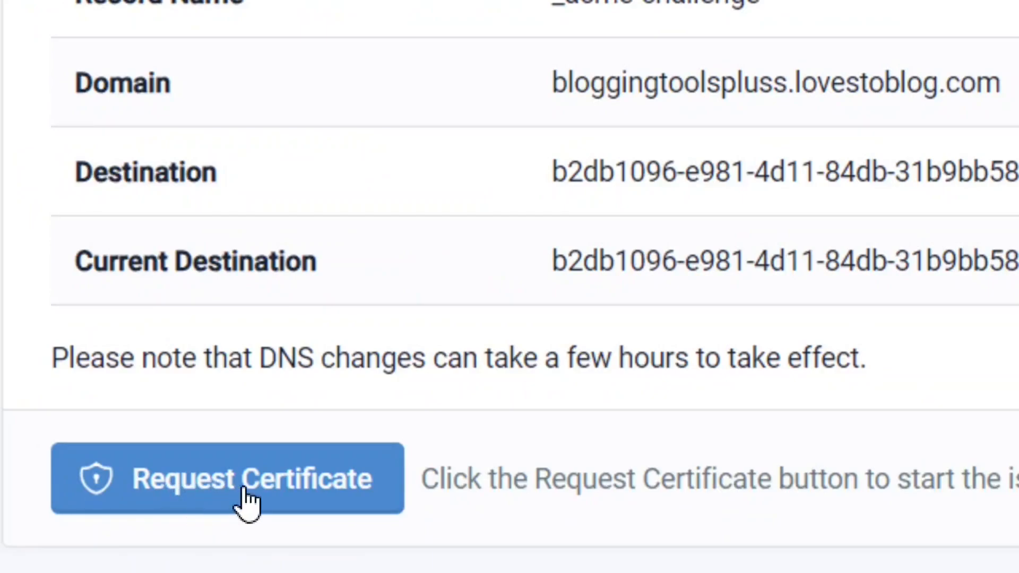
{"action": "left_click", "coordinate": [248, 489]}
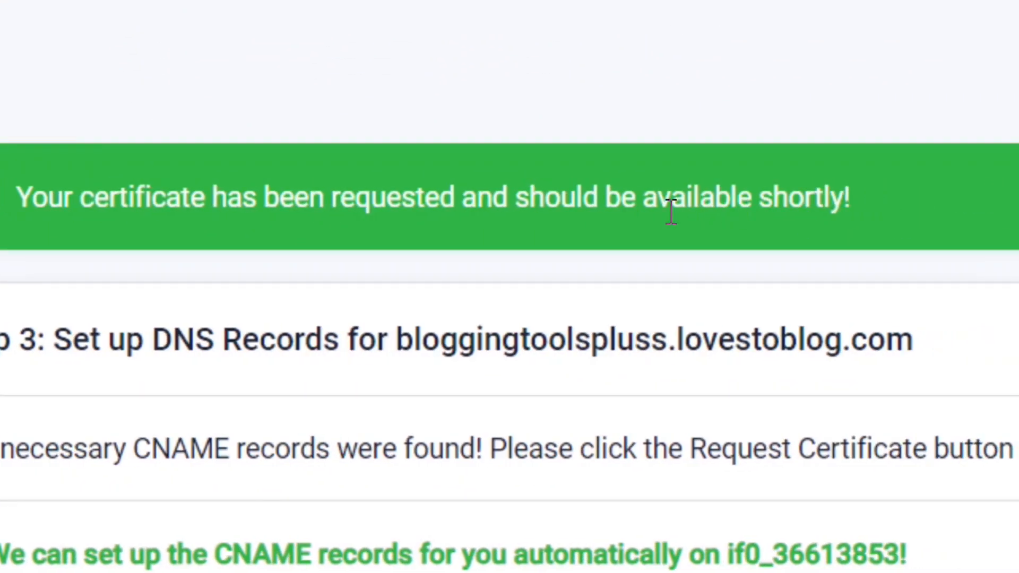
{"action": "scroll", "coordinate": [671, 212], "scroll_direction": "down", "scroll_amount": 4}
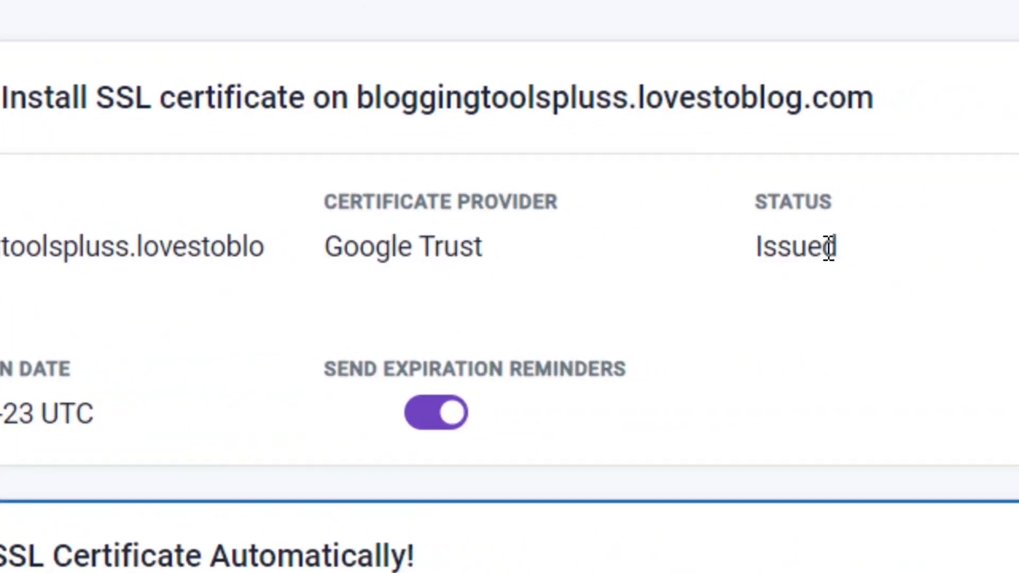
Check the SSL certificate's status and install the certificate automatically on the hosting account.
{"action": "left_click_drag", "start_coordinate": [843, 248], "coordinate": [746, 252]}
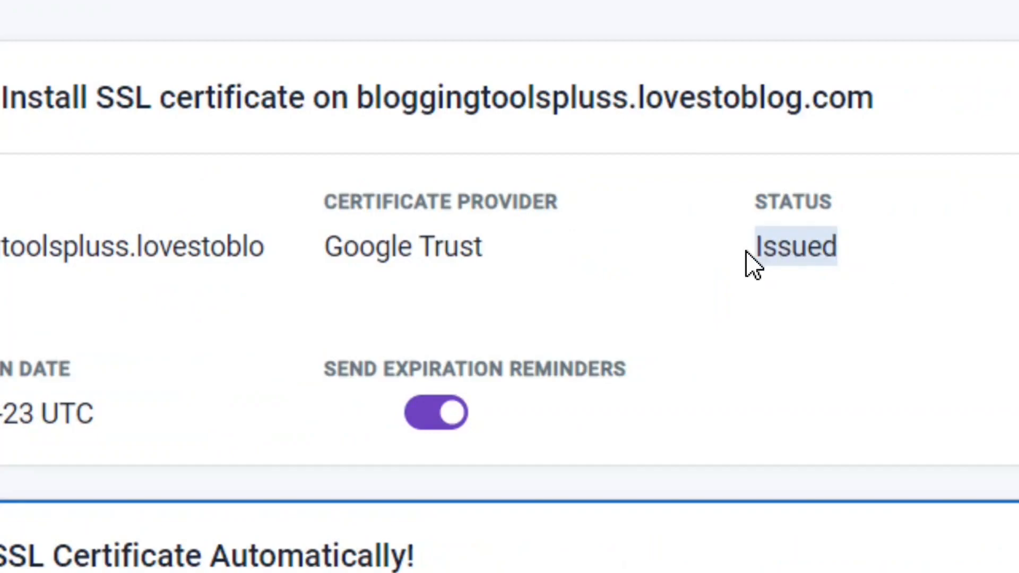
{"action": "left_click", "coordinate": [876, 248]}
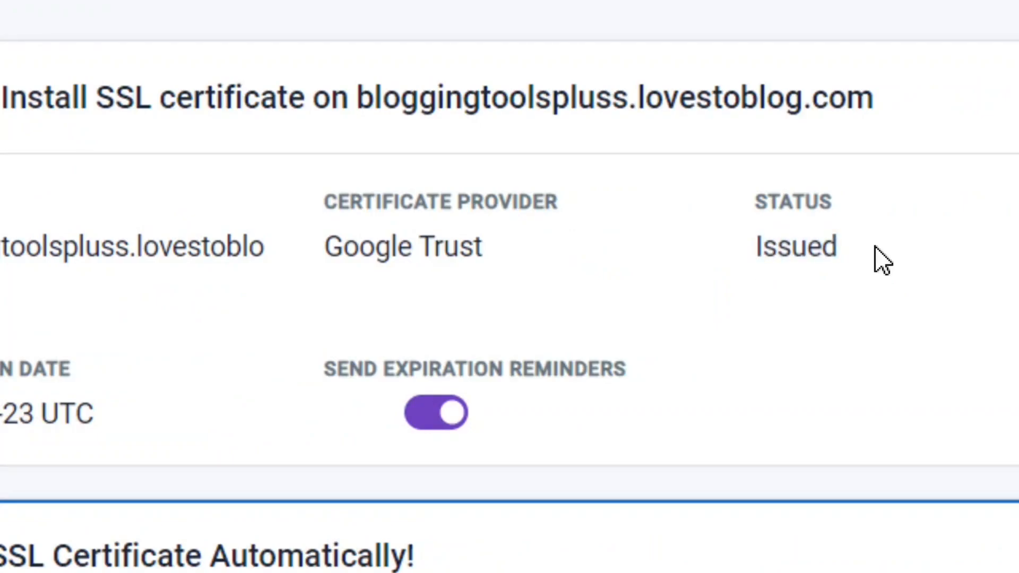
{"action": "scroll", "coordinate": [190, 269], "scroll_direction": "down", "scroll_amount": 2}
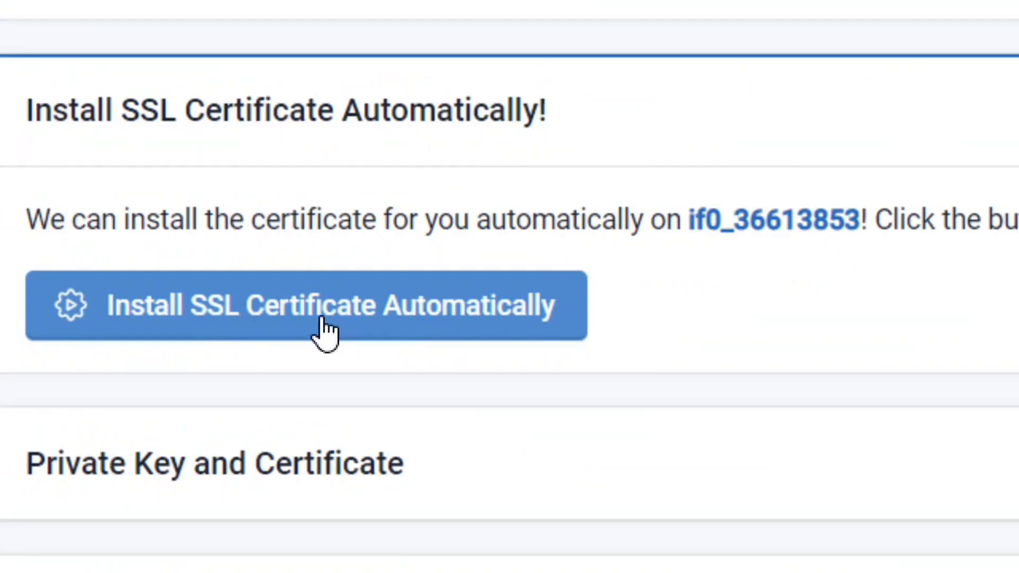
{"action": "left_click", "coordinate": [350, 312]}
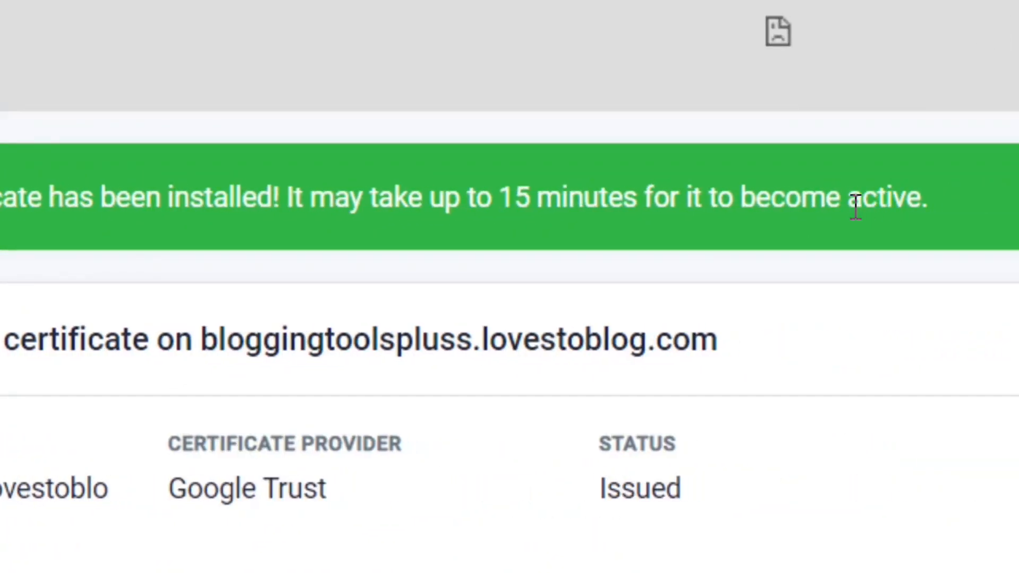
Open the bloggingtoolspluss.lovestoblog.com website over HTTPS and view its connection security details in the browser.
{"action": "scroll", "coordinate": [358, 321], "scroll_direction": "down", "scroll_amount": 8}
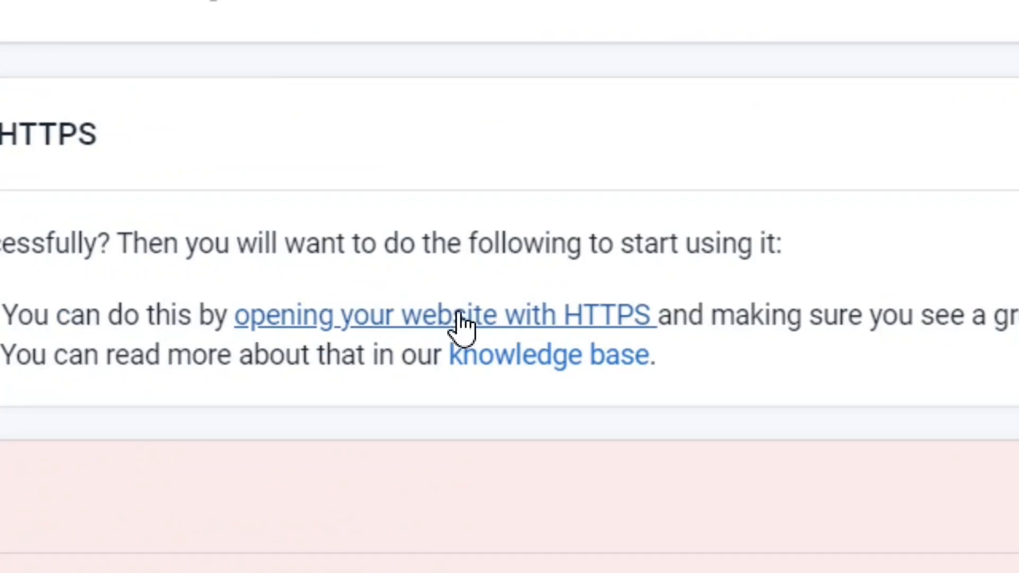
{"action": "left_click", "coordinate": [460, 314]}
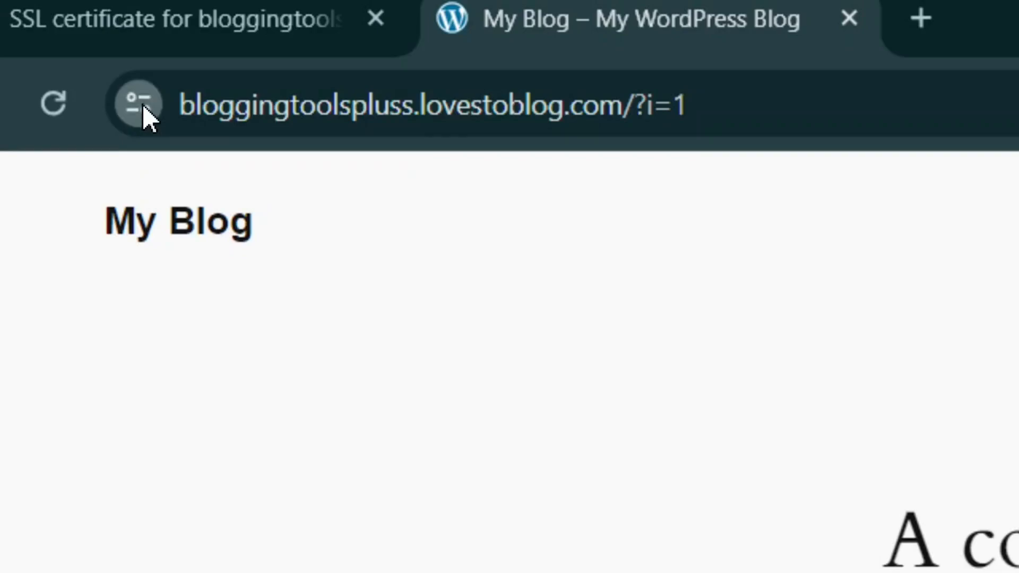
{"action": "left_click", "coordinate": [143, 105]}
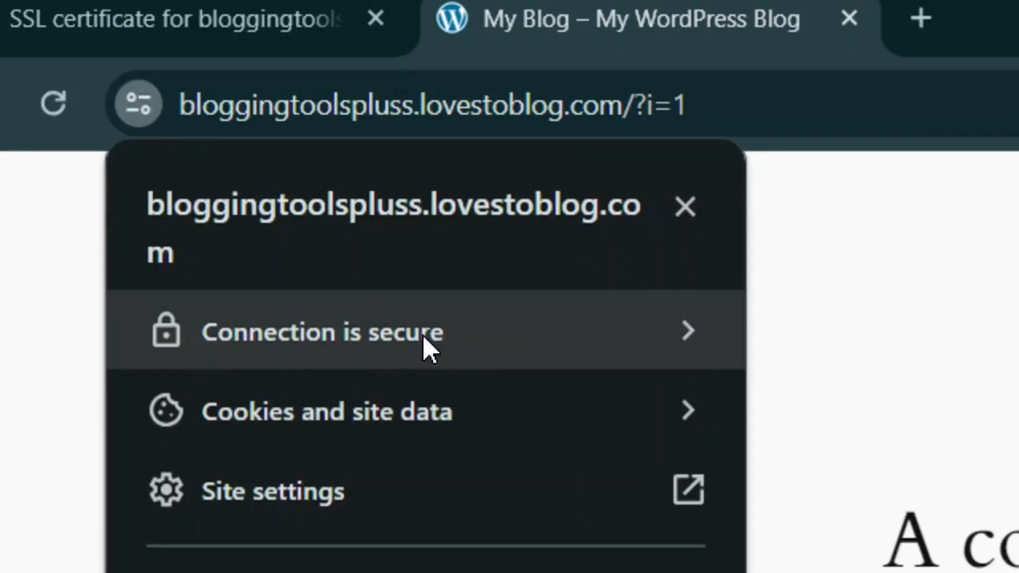
{"action": "left_click", "coordinate": [691, 337]}
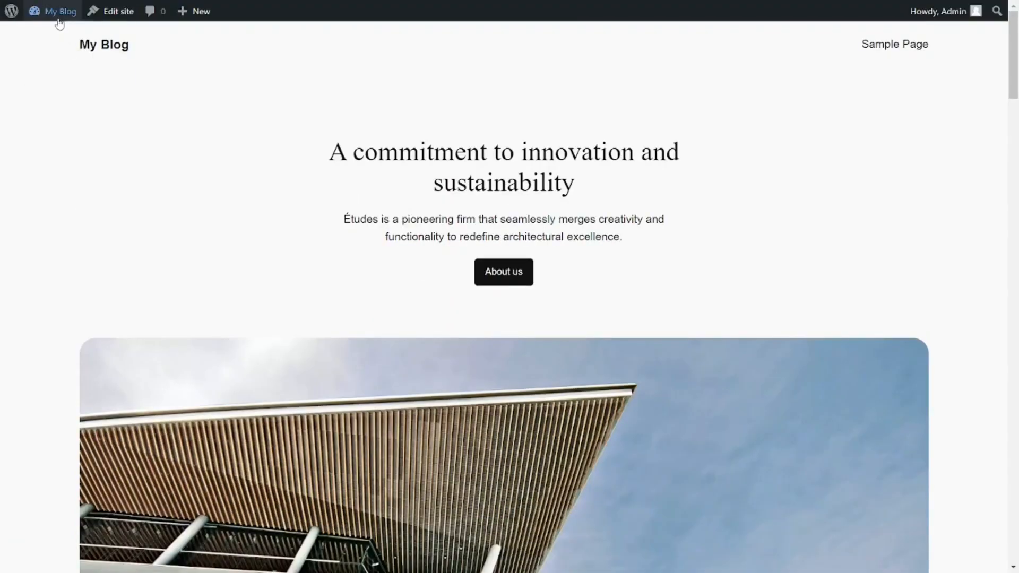
Go from the live site to the WordPress dashboard and open the catalogue for adding a new theme.
{"action": "mouse_move", "coordinate": [59, 22]}
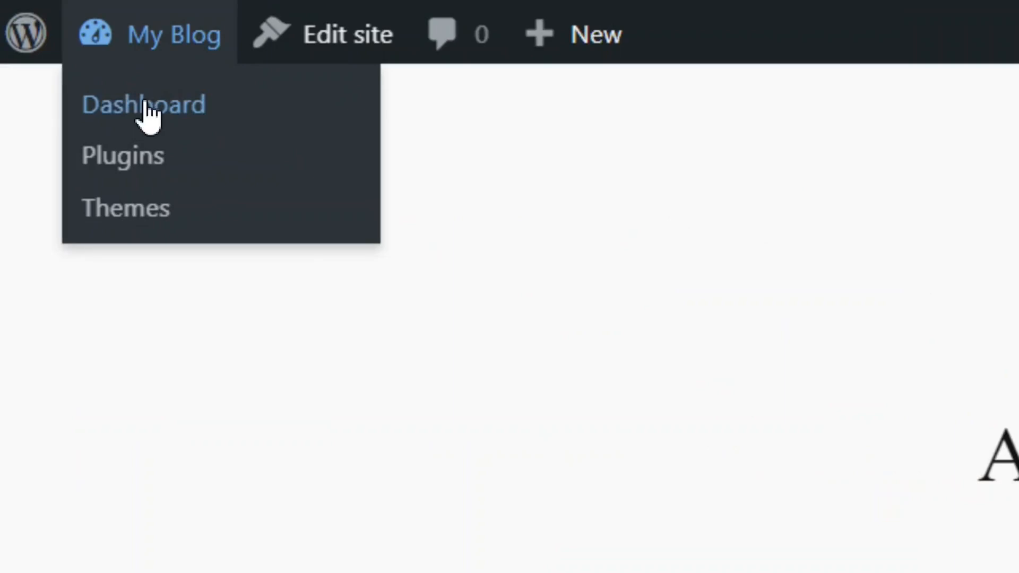
{"action": "left_click", "coordinate": [147, 105]}
{"action": "mouse_move", "coordinate": [50, 222]}
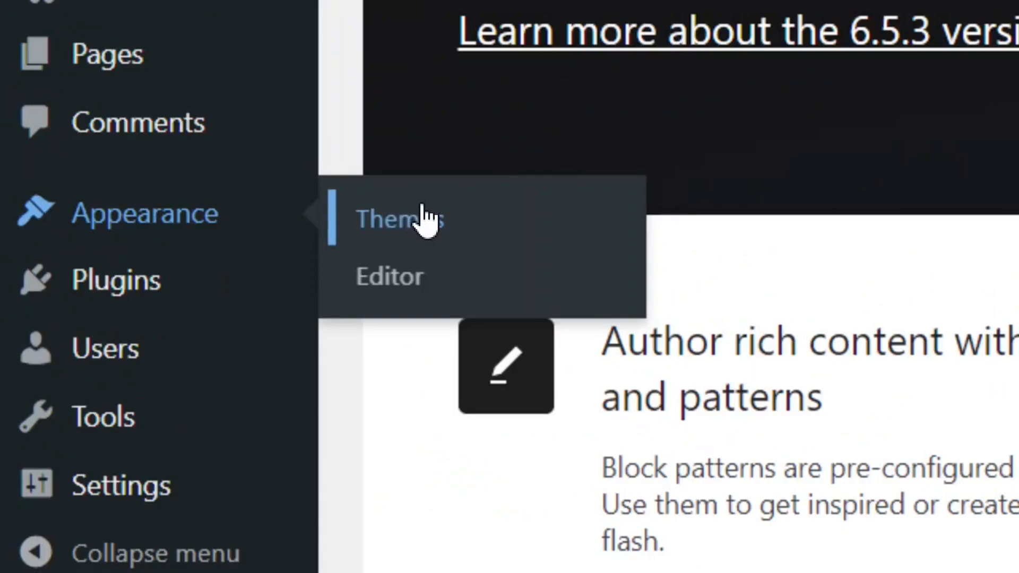
{"action": "left_click", "coordinate": [424, 221]}
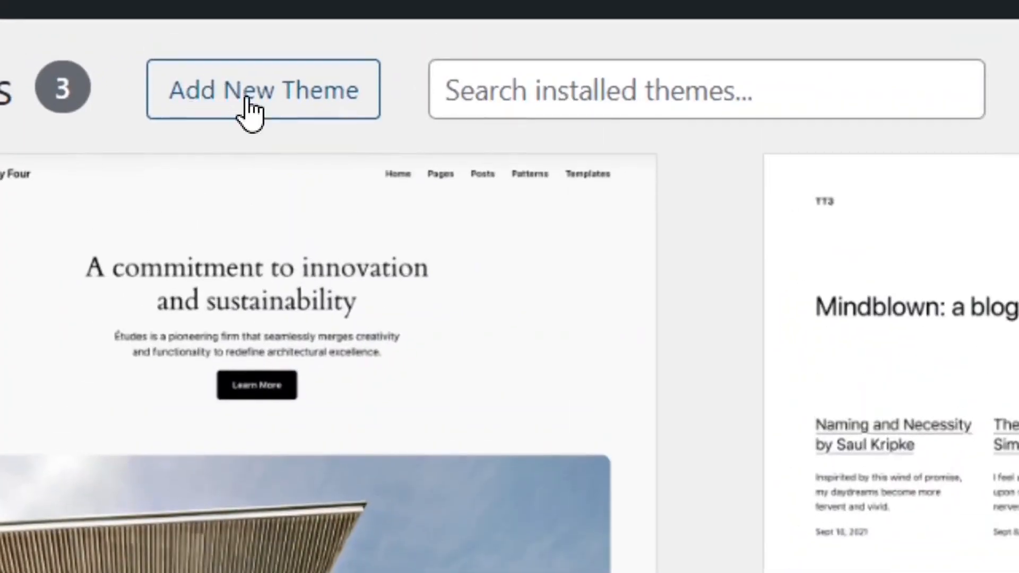
{"action": "left_click", "coordinate": [270, 109]}
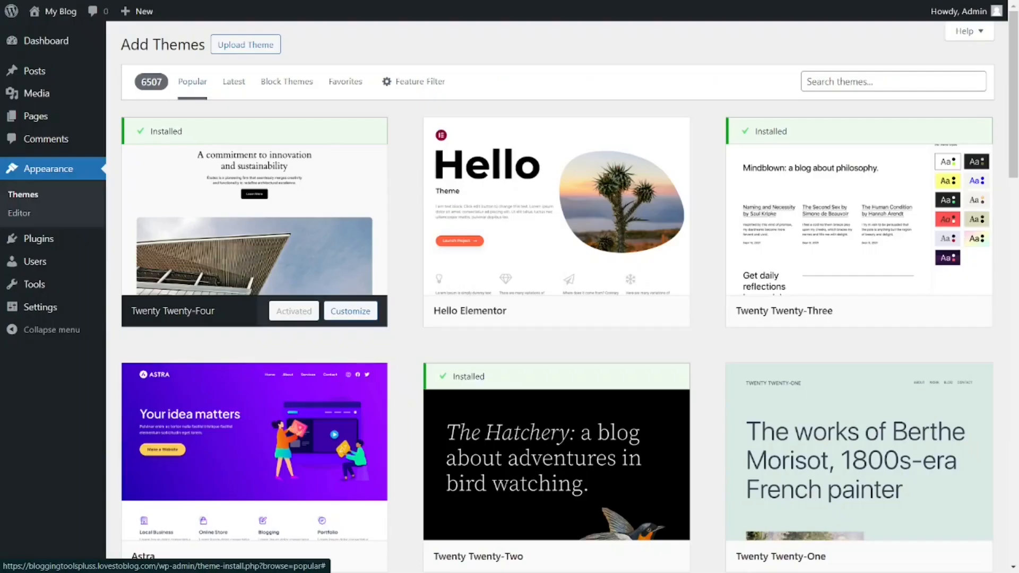
Find the Astra theme among the popular themes, open its preview and look through the demo page.
{"action": "scroll", "coordinate": [142, 312], "scroll_direction": "down", "scroll_amount": 5}
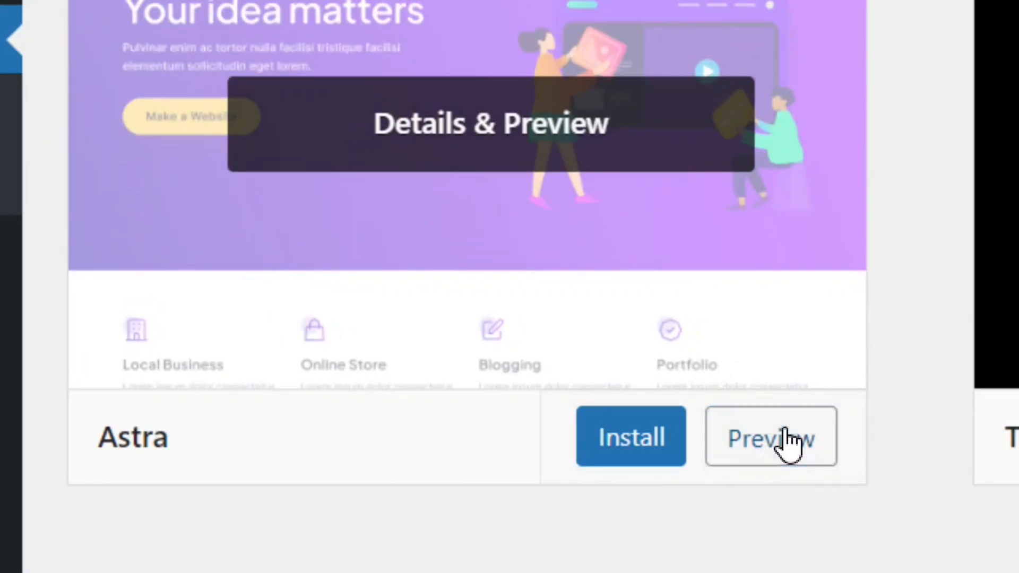
{"action": "left_click", "coordinate": [790, 441]}
{"action": "scroll", "coordinate": [608, 287], "scroll_direction": "down", "scroll_amount": 10}
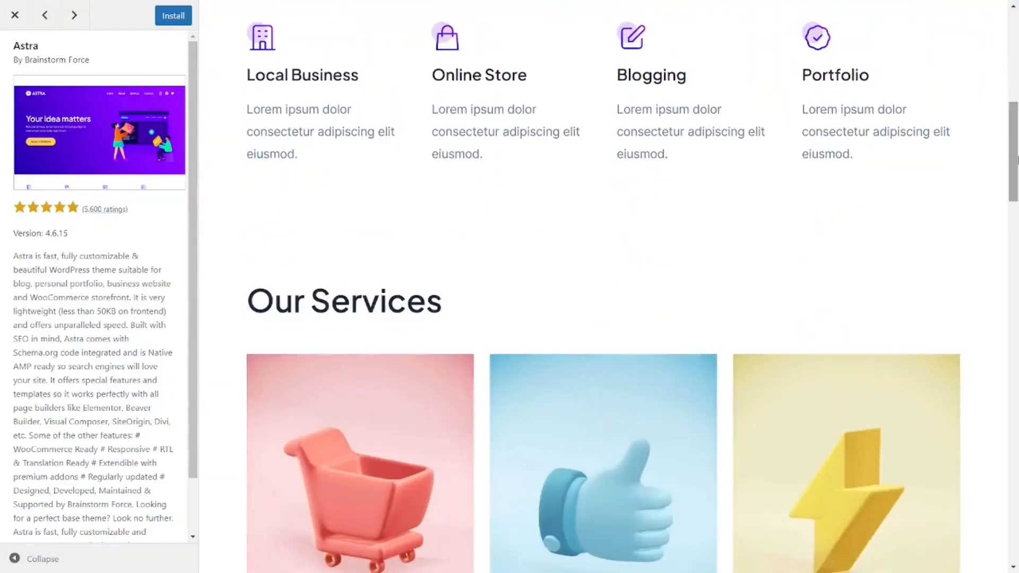
{"action": "left_click_drag", "start_coordinate": [1018, 160], "coordinate": [1018, 531]}
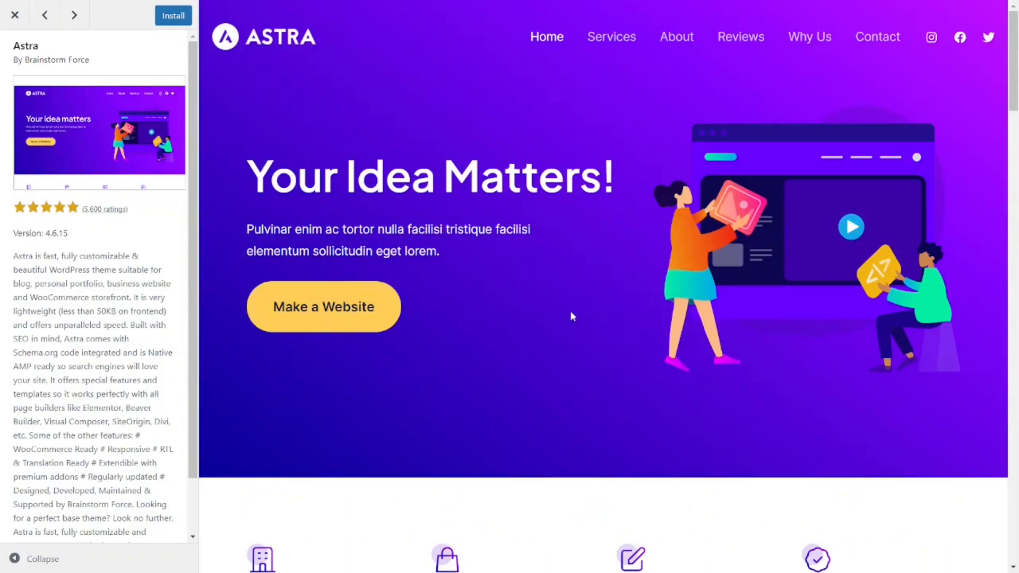
{"action": "left_click_drag", "start_coordinate": [1018, 68], "coordinate": [1018, 470]}
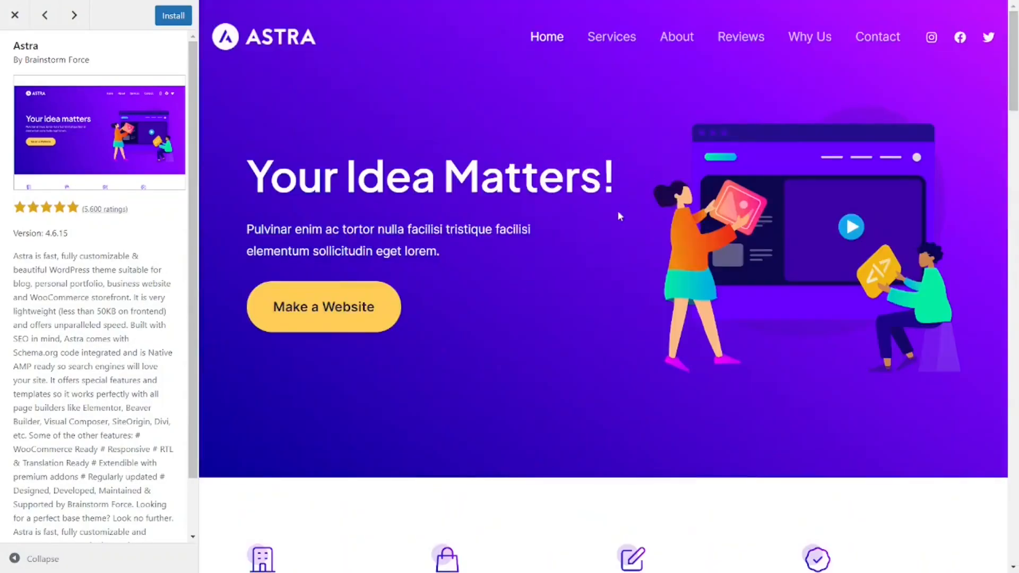